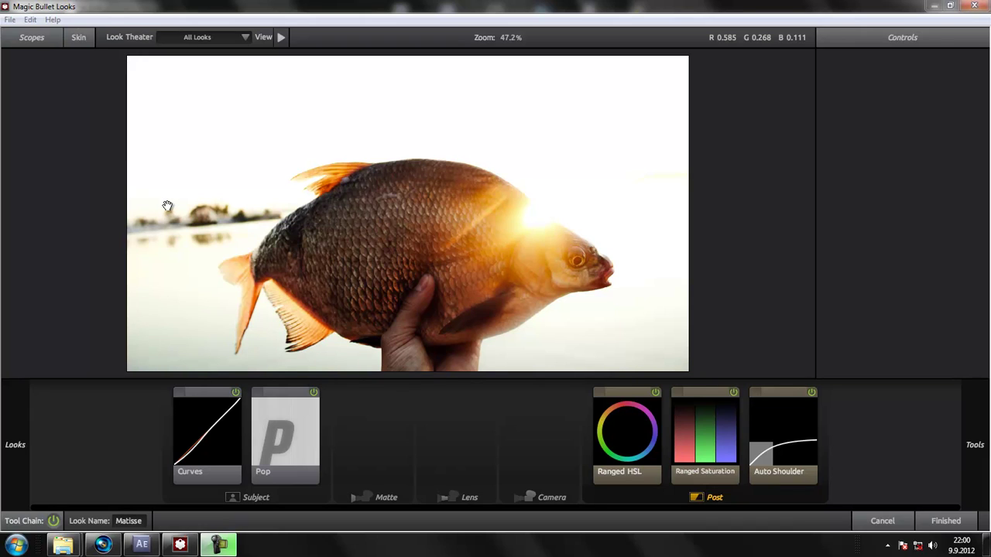
Restore the Explorer window and navigate to Program Files > Adobe's program folder list.
mouse_move(63, 545)
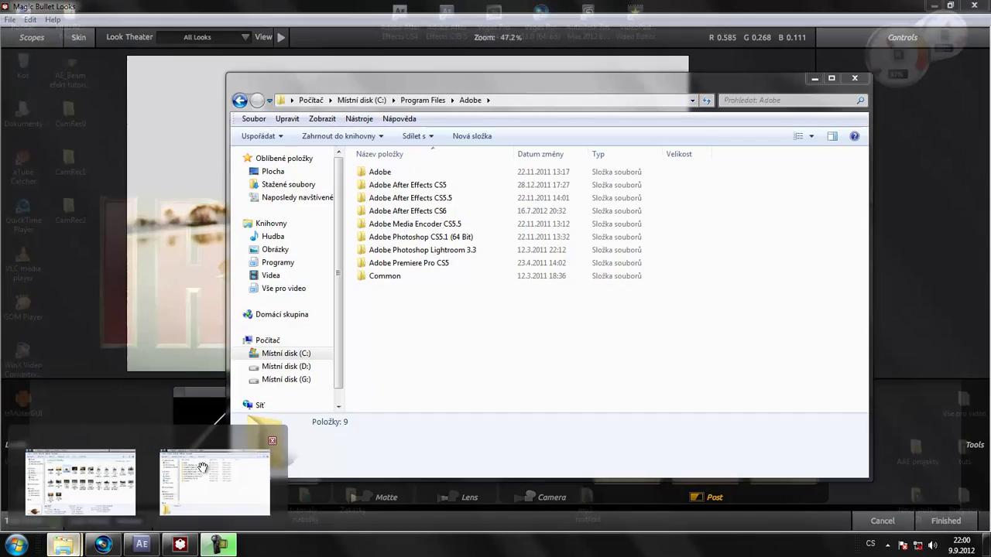
click(202, 469)
double_click(399, 172)
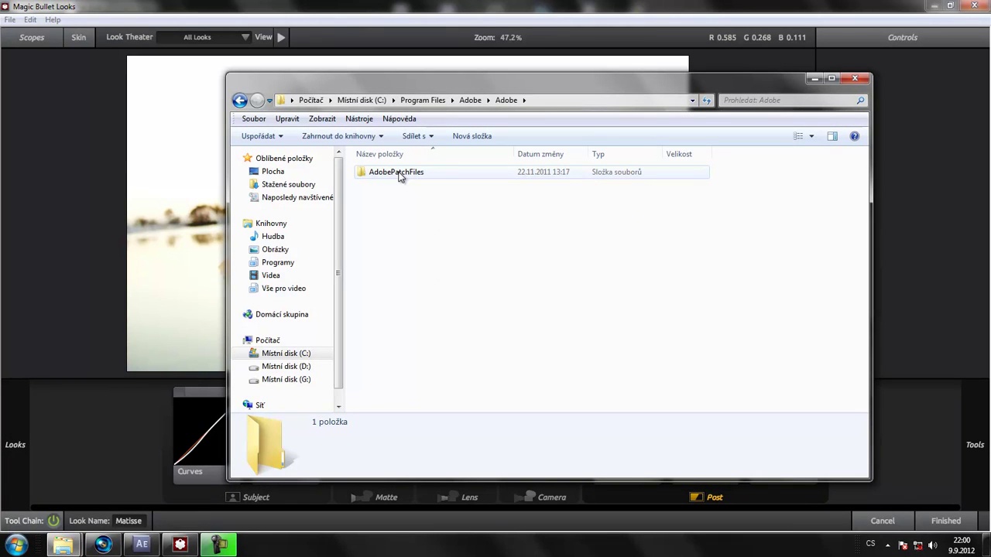
click(423, 101)
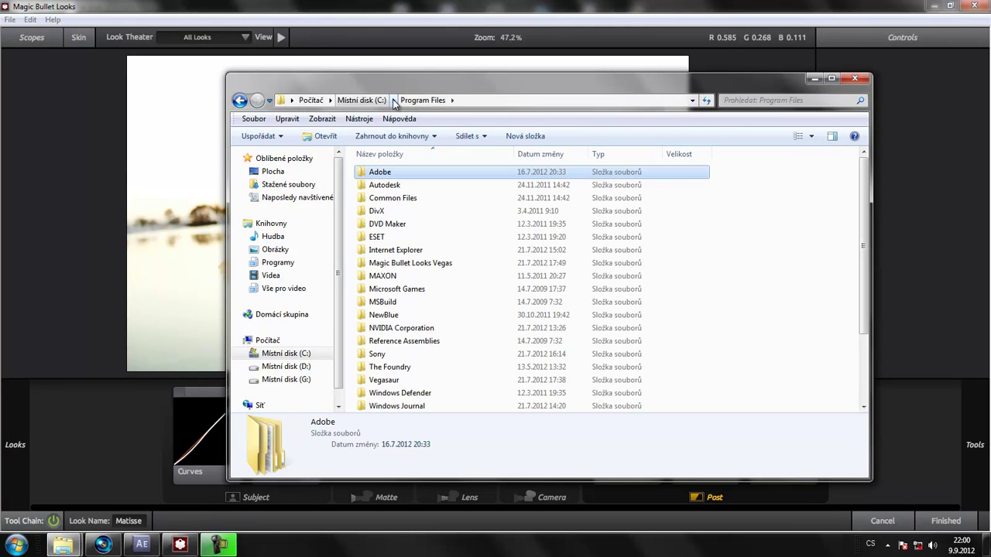
double_click(381, 172)
double_click(382, 172)
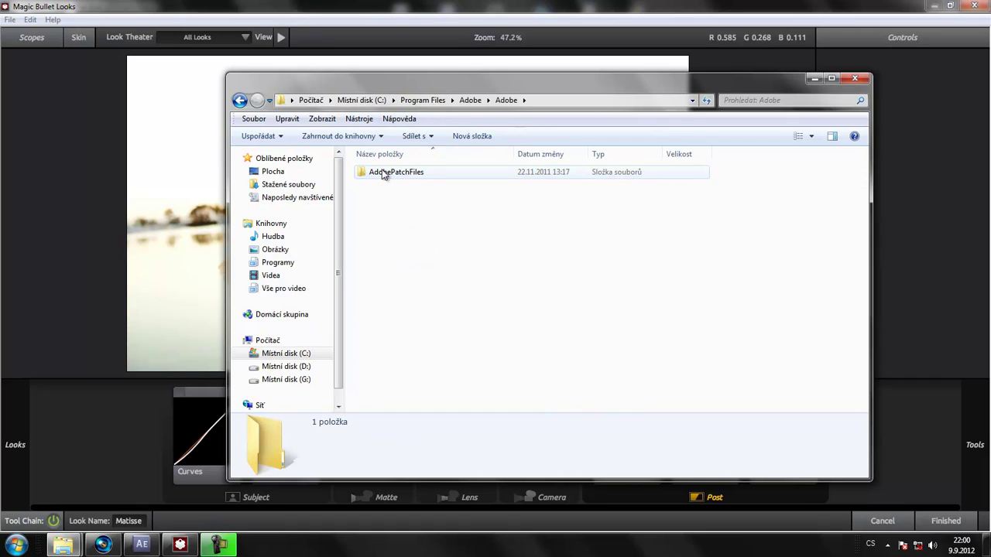
click(470, 99)
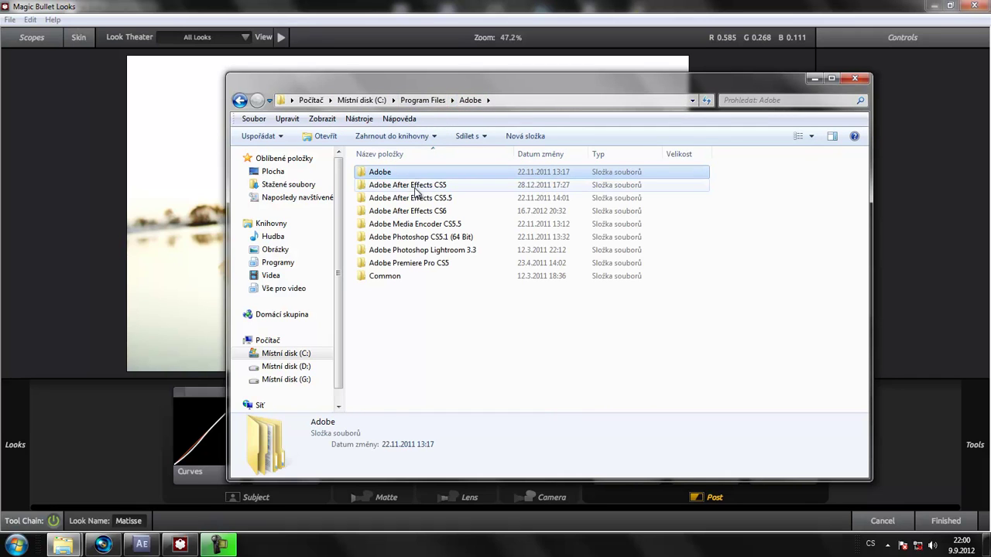
Inspect After Effects CS5.5's Support Files > Plug-ins folder, then return to the Adobe folder.
double_click(417, 197)
double_click(406, 186)
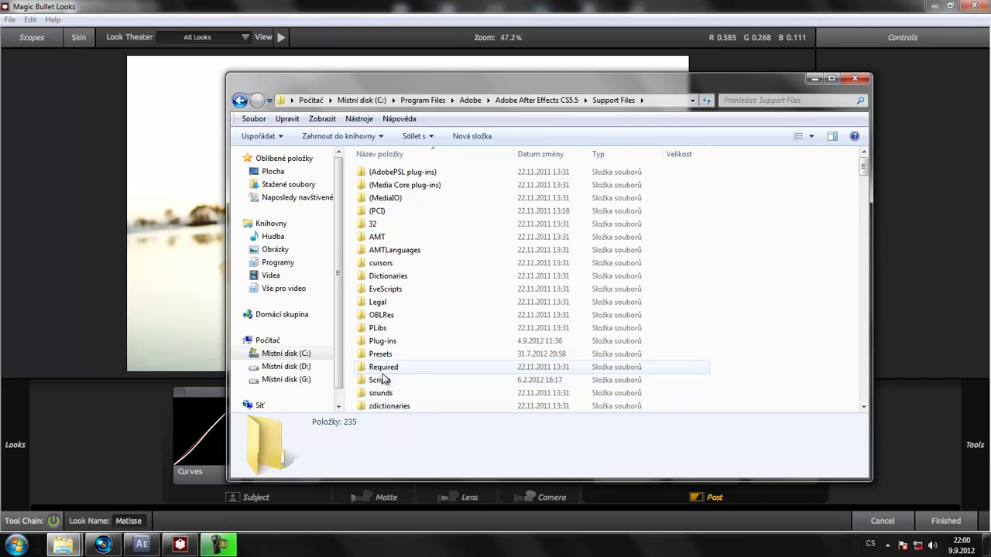
double_click(381, 341)
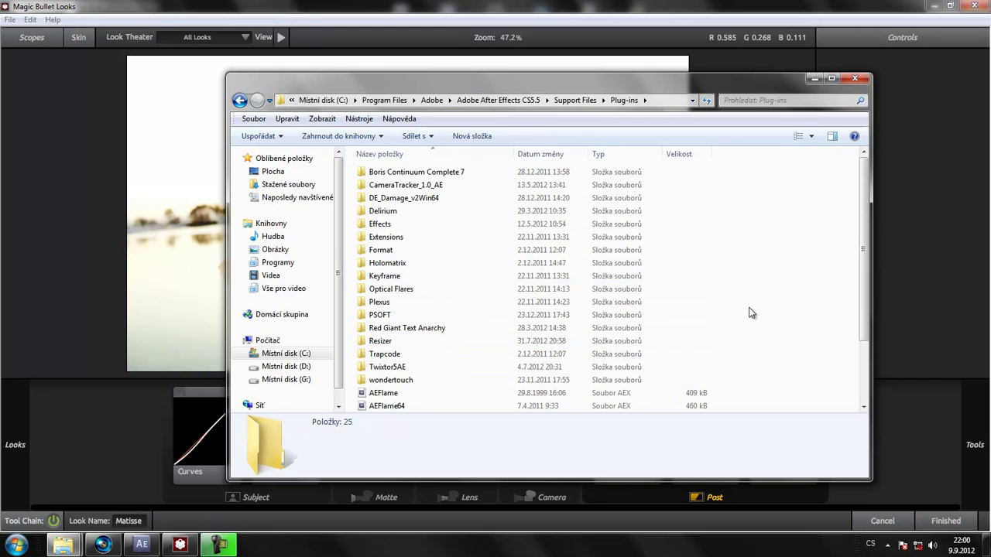
scroll(418, 391, down, 2)
scroll(391, 364, up, 2)
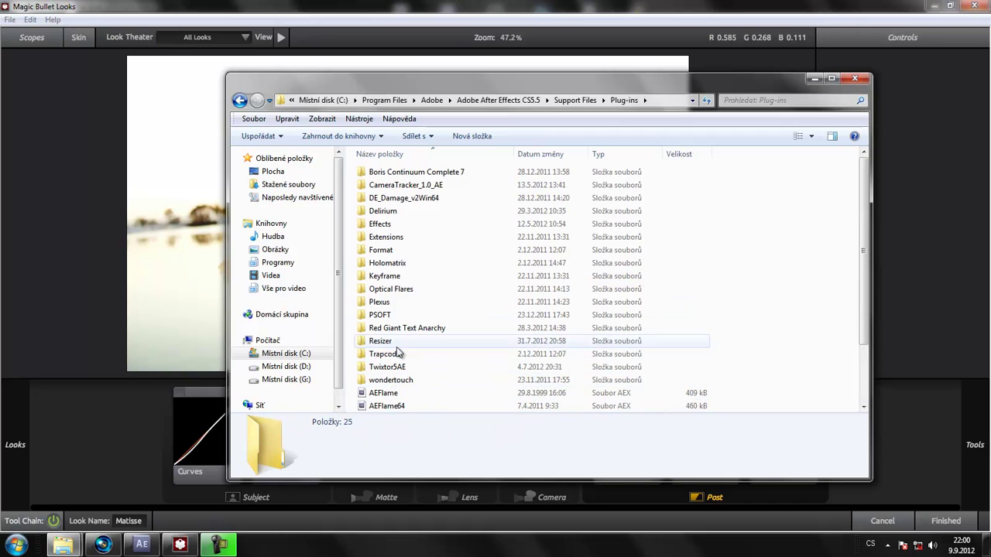
click(508, 101)
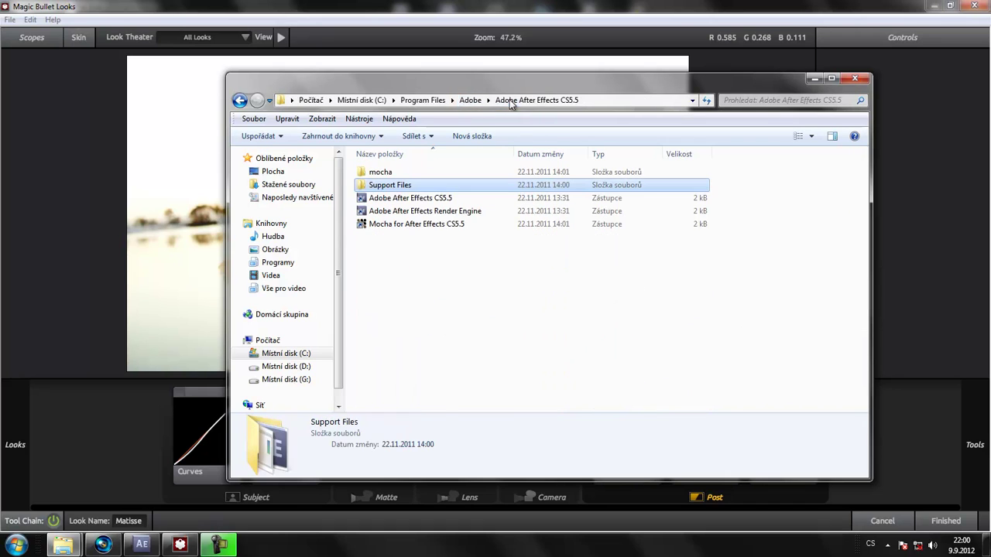
click(470, 100)
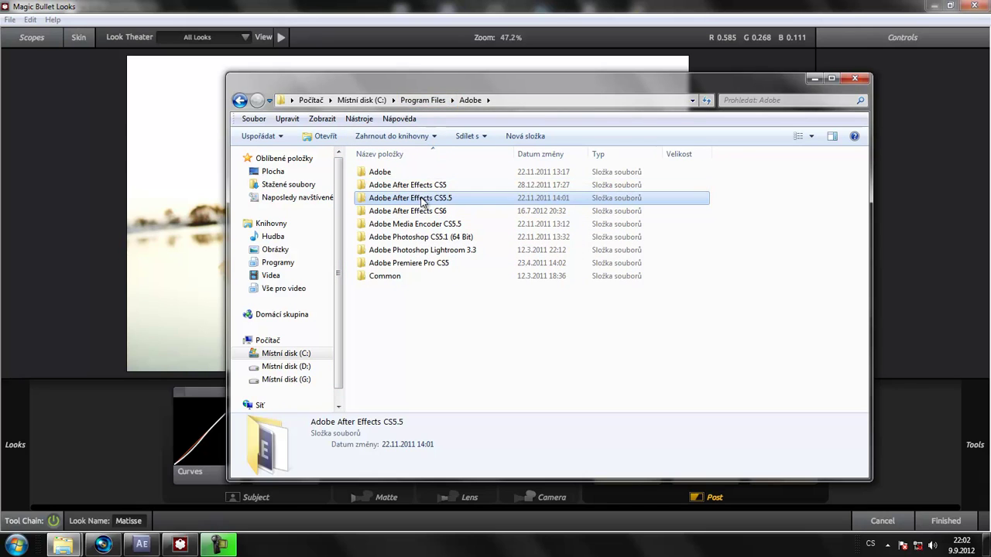
mouse_move(422, 203)
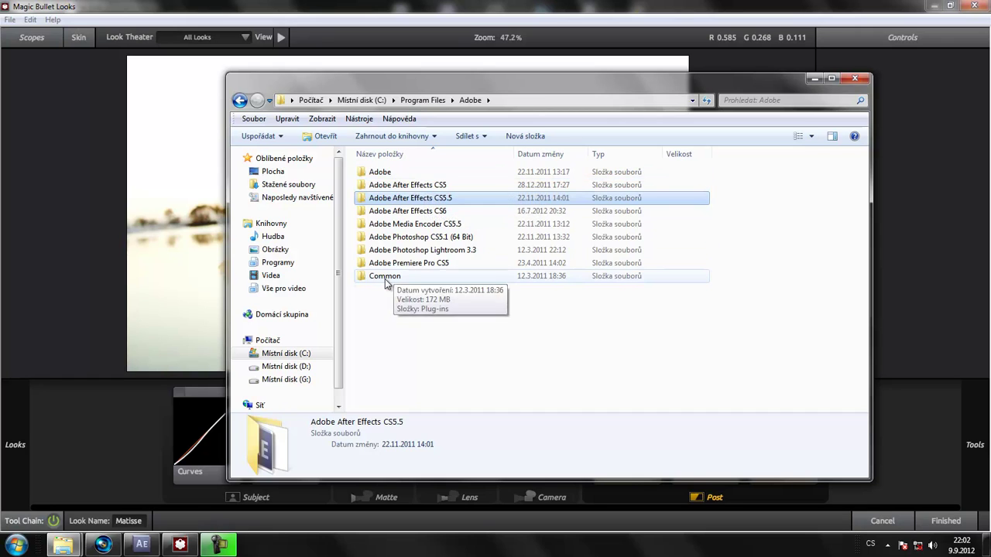
double_click(385, 278)
double_click(404, 173)
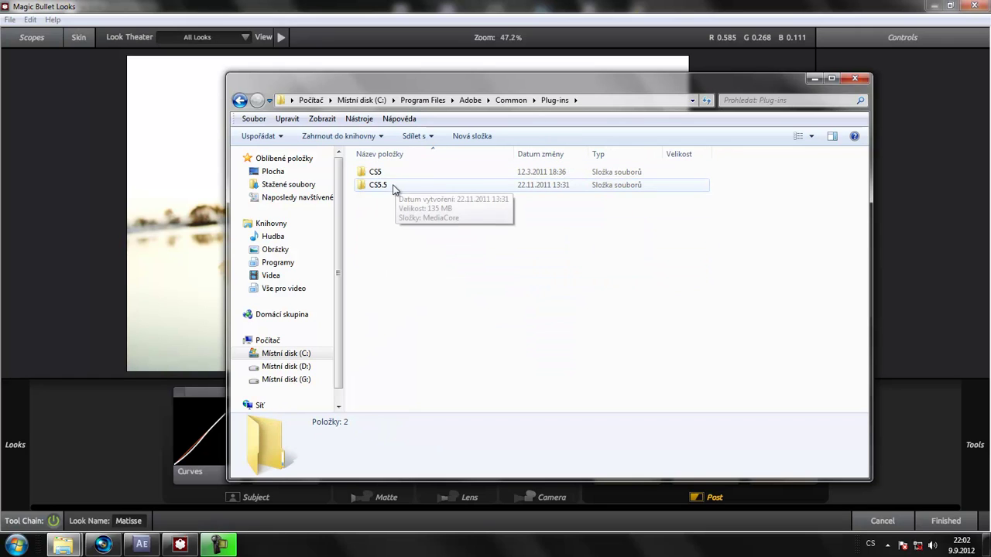
double_click(393, 187)
double_click(389, 174)
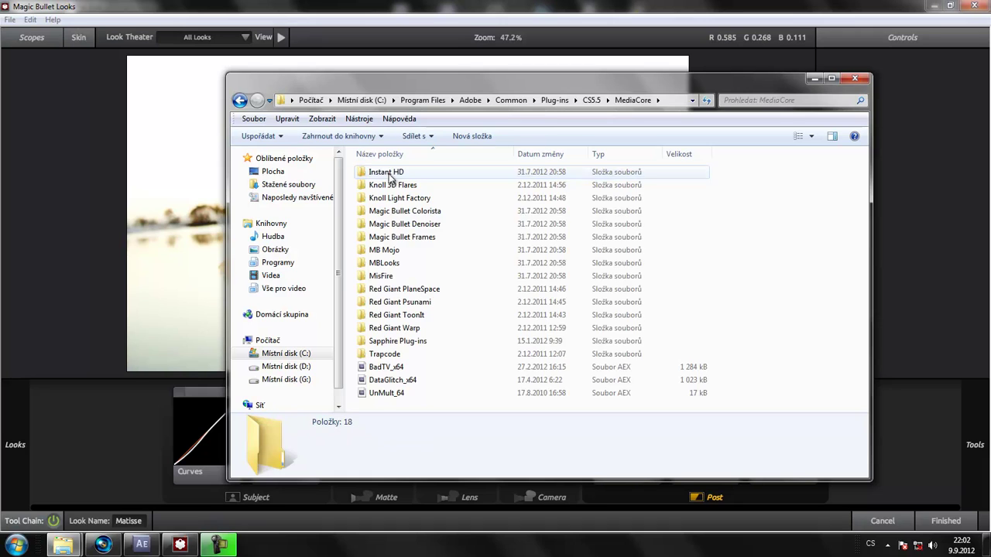
click(387, 302)
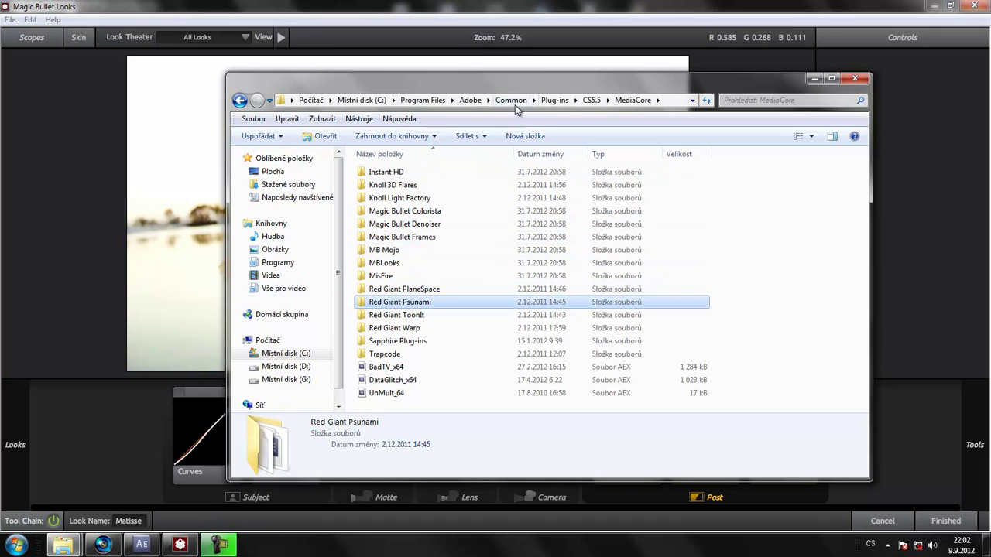
click(554, 101)
click(473, 100)
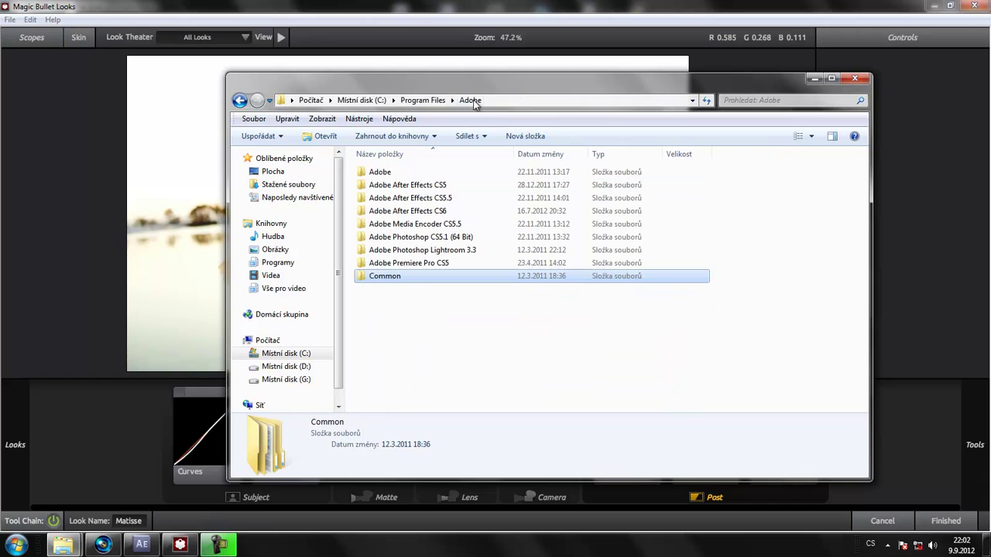
double_click(411, 198)
double_click(413, 186)
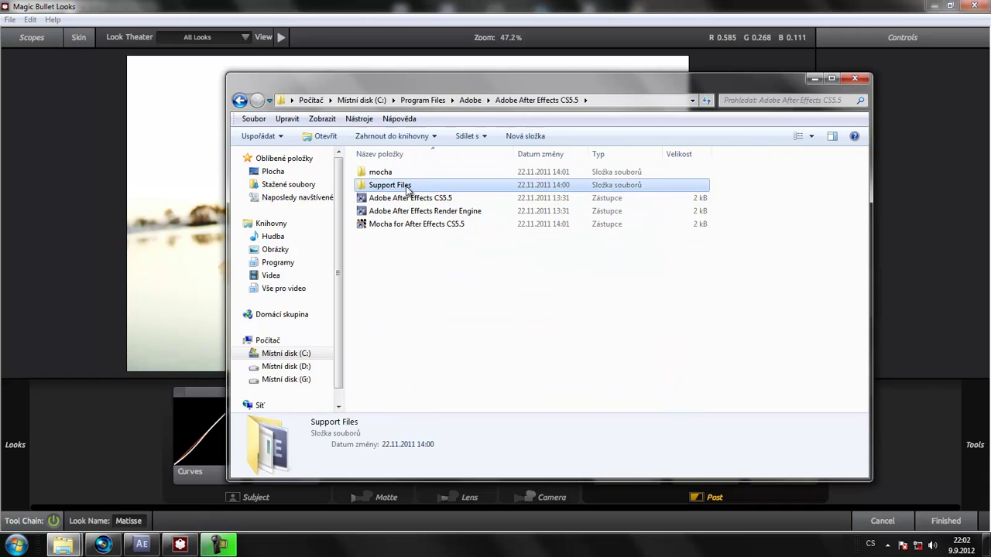
click(391, 368)
double_click(387, 343)
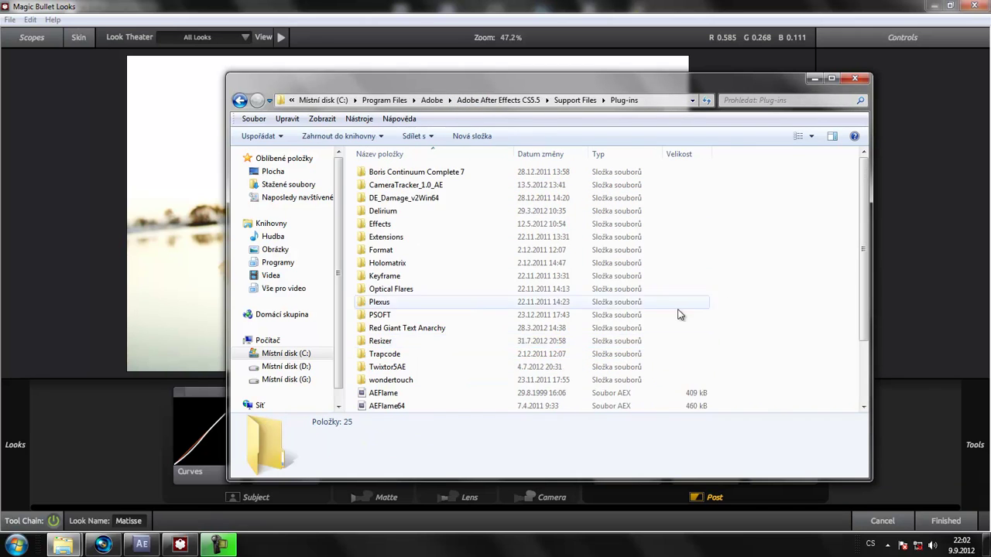
click(496, 99)
click(472, 100)
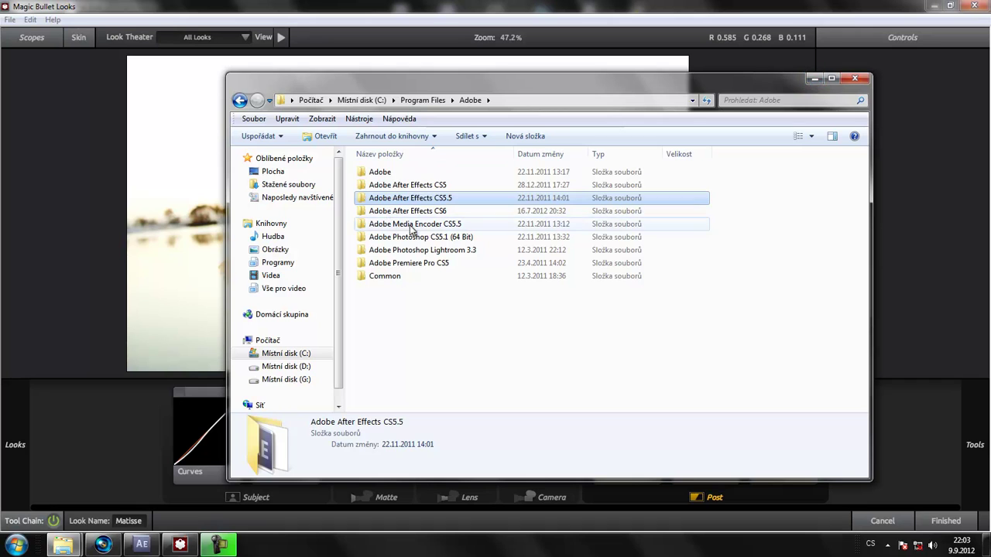
Review the Matisse look's Ranged HSL and Pop tools, then finish it back to Vegas Pro.
click(812, 79)
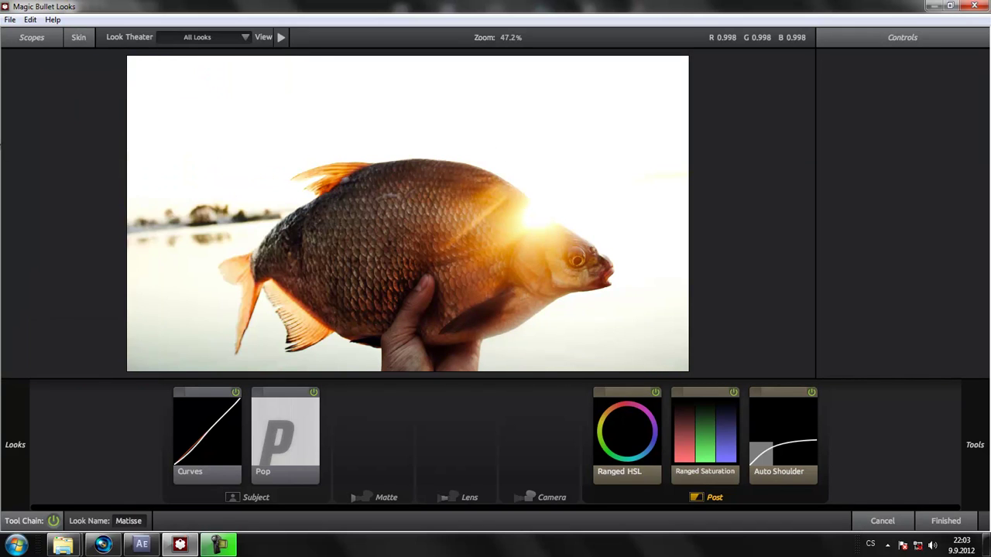
mouse_move(3, 144)
click(626, 447)
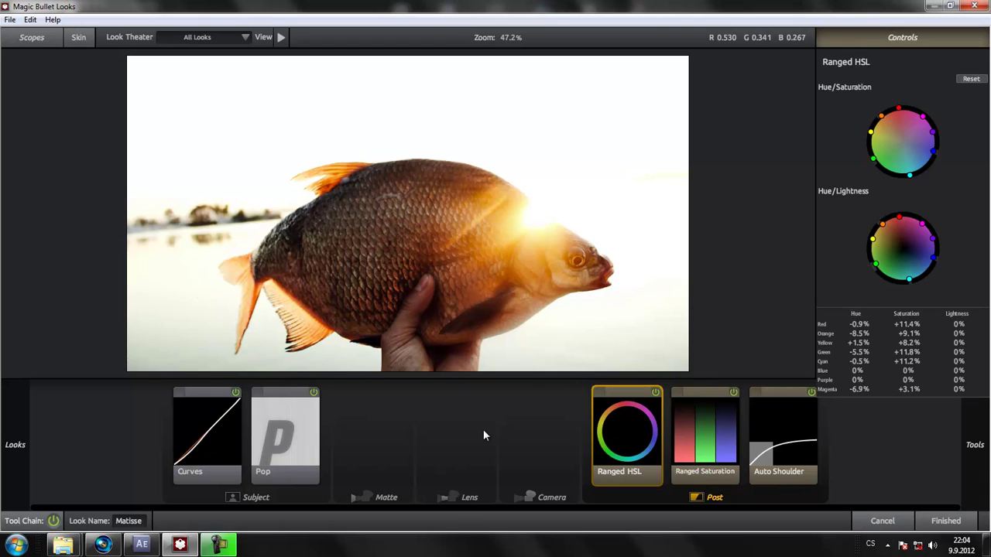
click(298, 434)
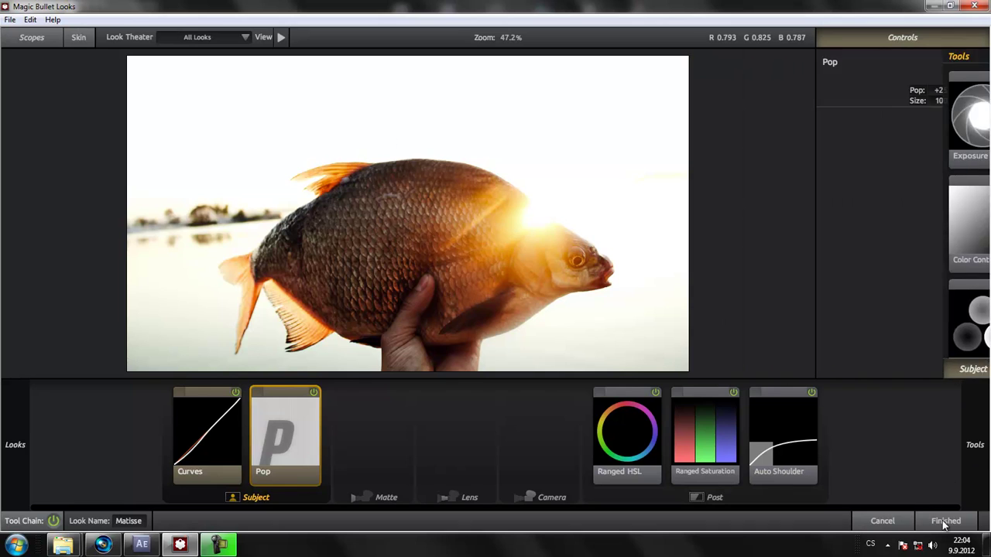
click(947, 521)
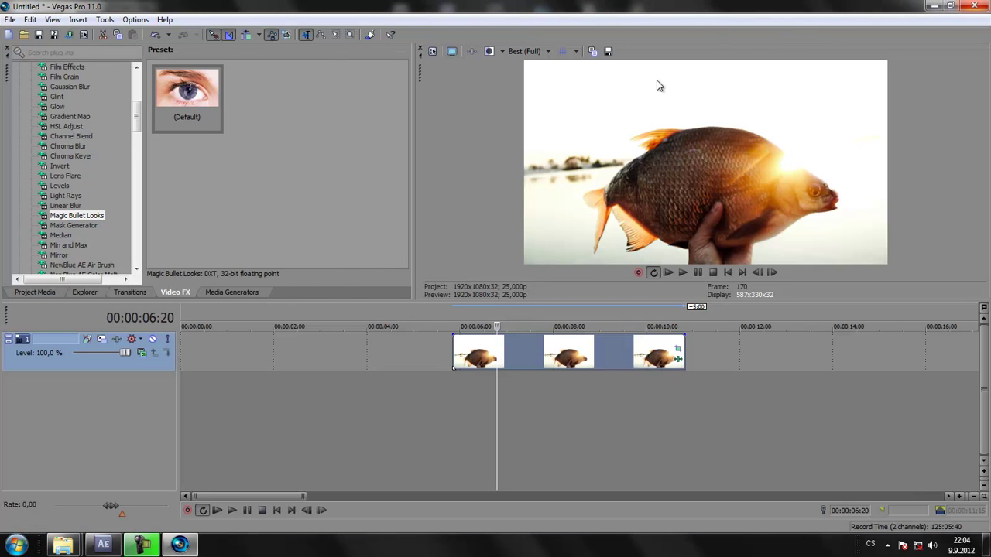
Apply Effect > Magic Bullet Looks > Looks to the dog photo layer in 'redik na stole'.
click(104, 546)
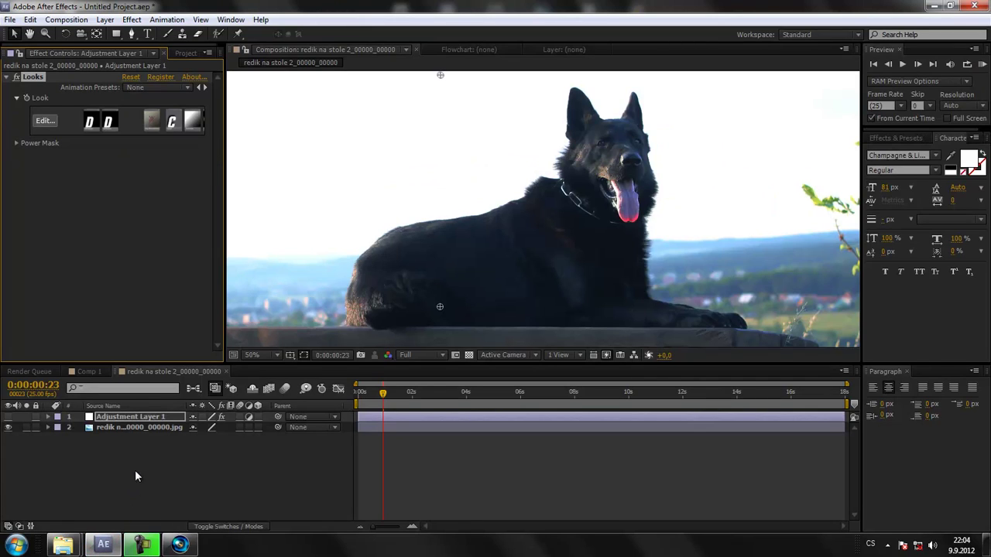
click(122, 428)
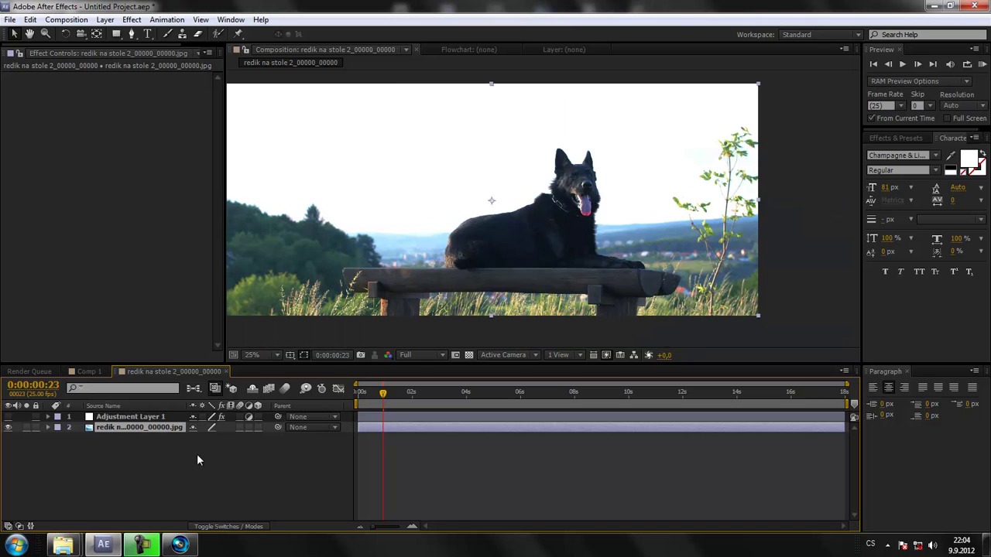
click(131, 19)
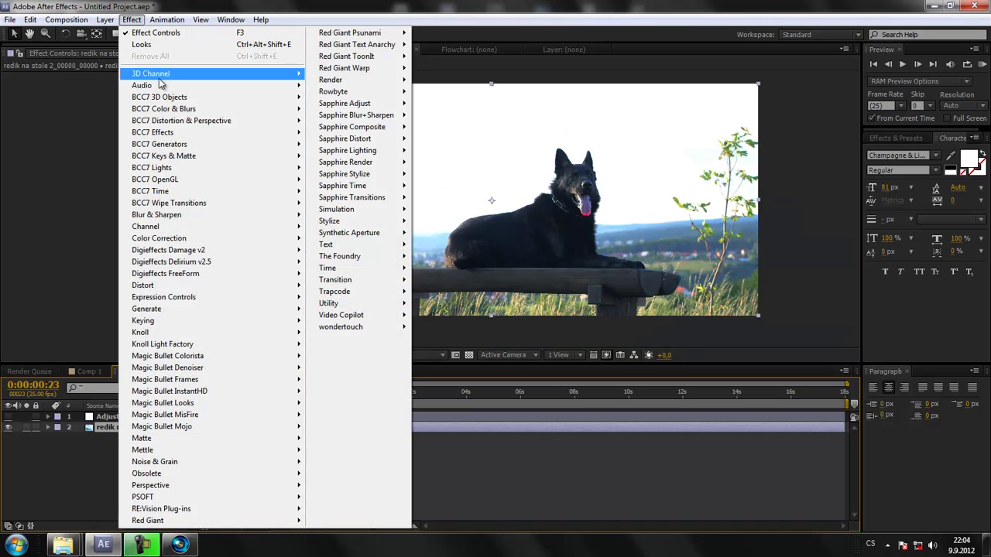
mouse_move(194, 404)
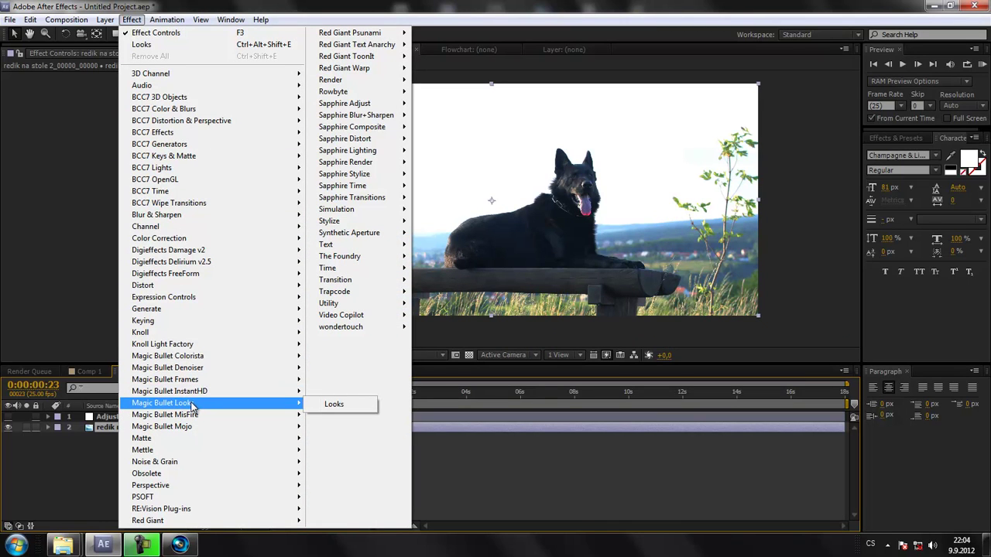
click(341, 404)
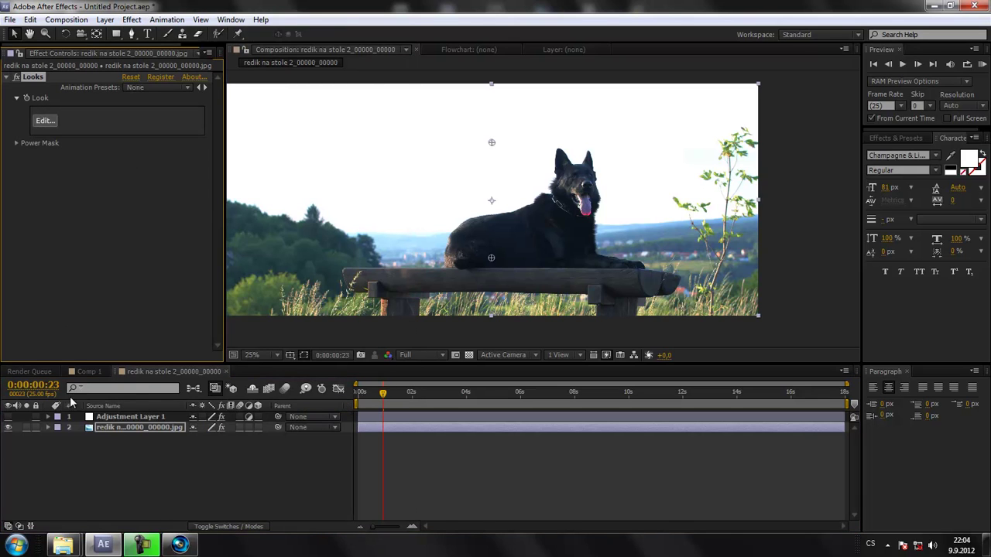
Launch the Looks editor and try Blue Chrome, Brilliant Orange Crush, Multi Grad Cool and Warm Spot Focus.
click(43, 122)
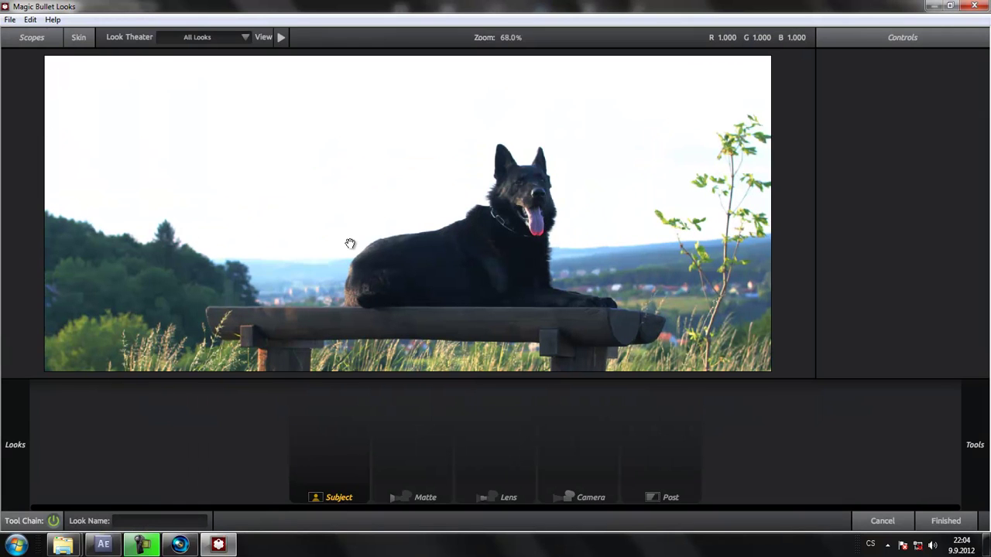
mouse_move(2, 277)
mouse_move(2, 197)
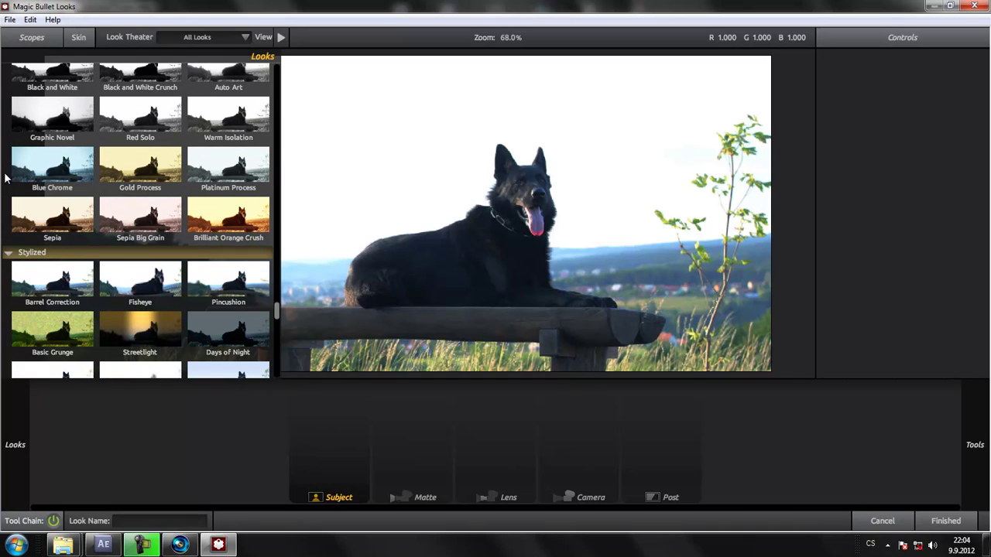
click(49, 164)
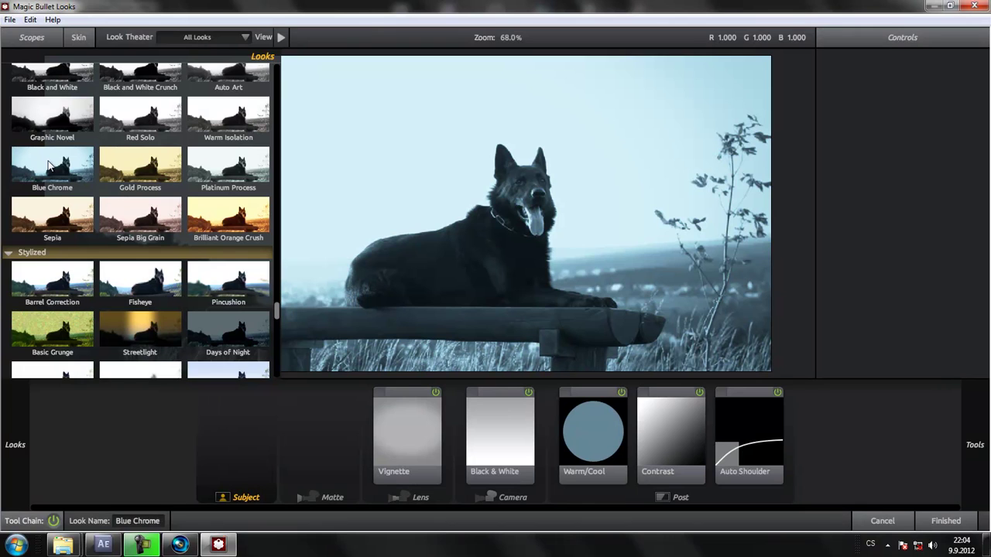
click(237, 213)
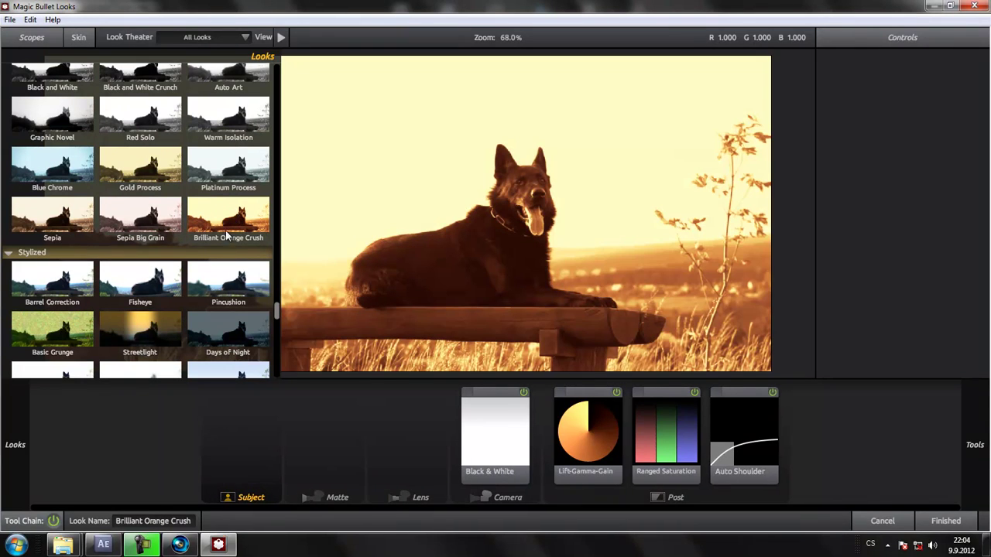
drag(275, 311, 276, 322)
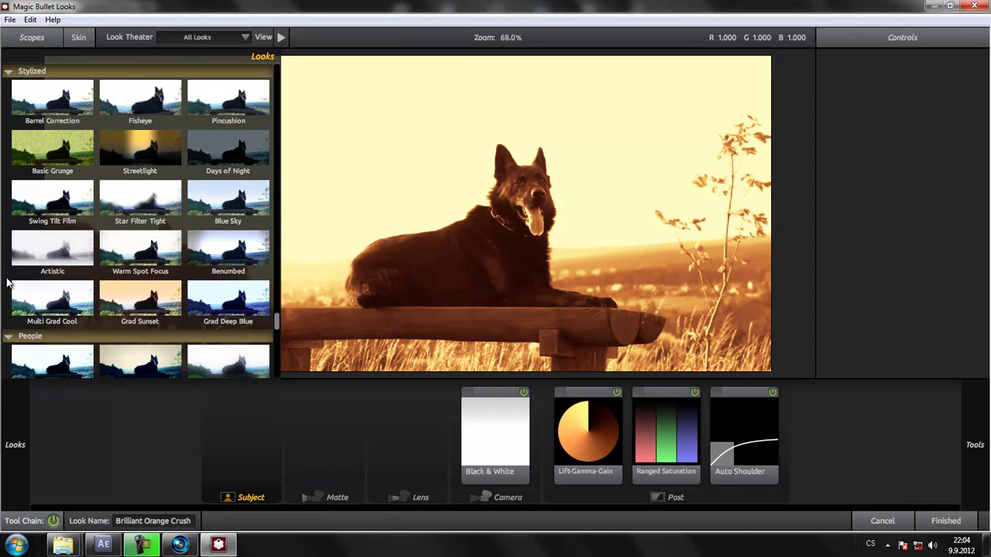
click(43, 309)
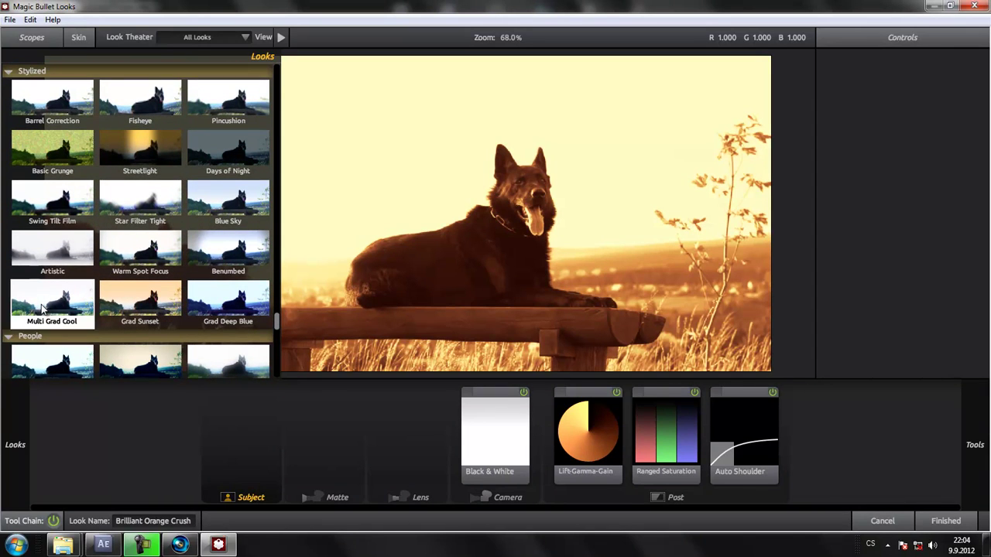
click(156, 258)
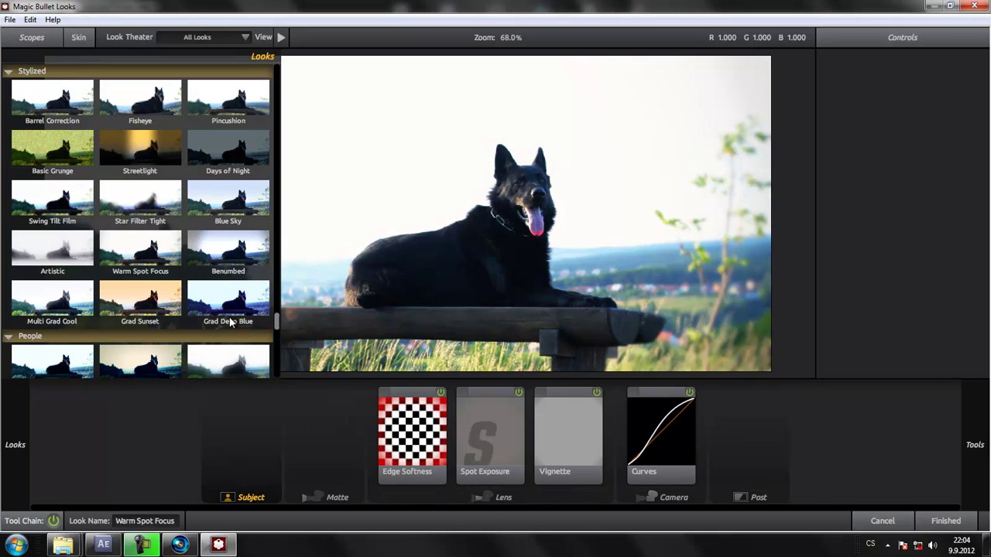
Apply the Bleach Bypass Cool look from the Classic Stock Emulation presets.
scroll(276, 322, down, 3)
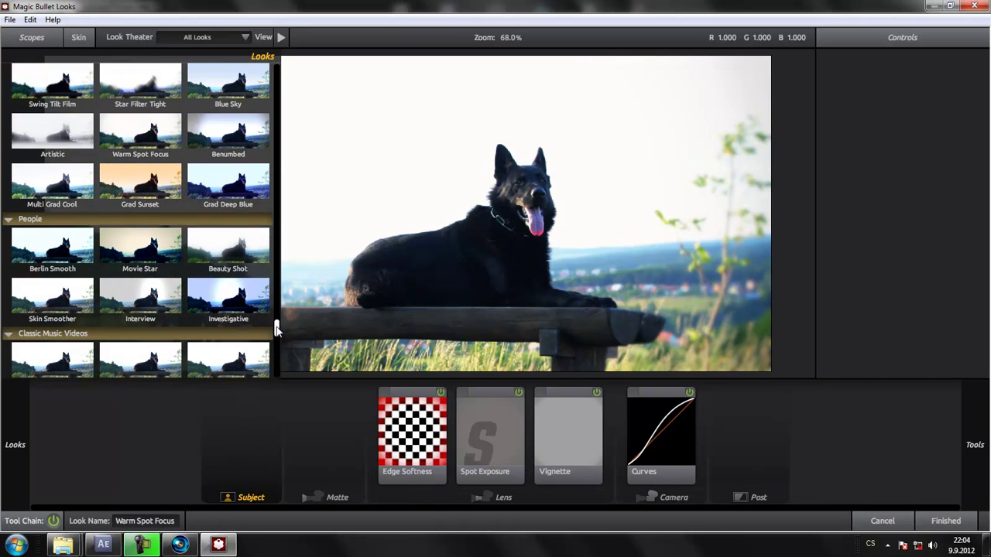
scroll(276, 334, down, 3)
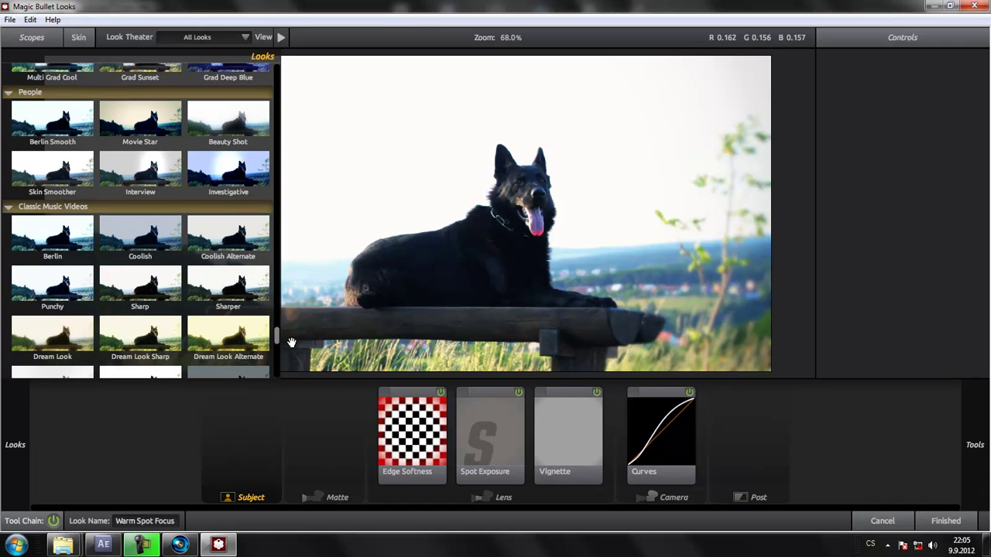
scroll(277, 344, down, 3)
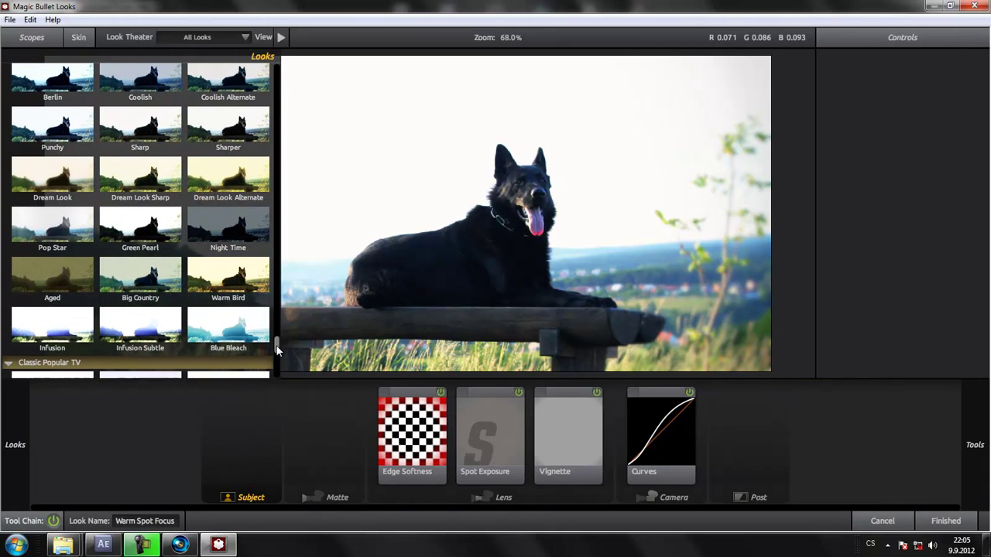
scroll(277, 350, down, 3)
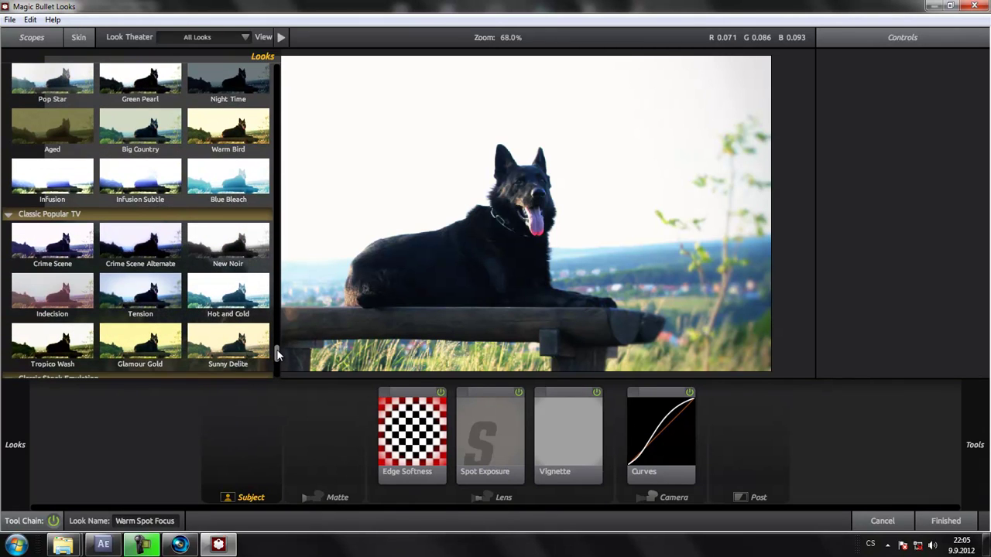
scroll(276, 353, down, 3)
click(237, 307)
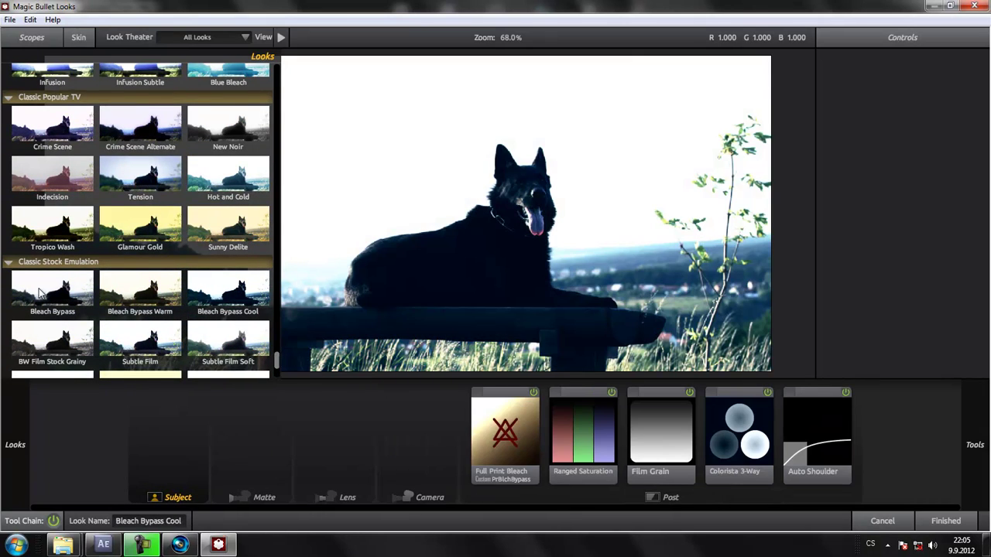
Apply Bleach Bypass Warm and compare its Warm tool switched off and on.
click(132, 294)
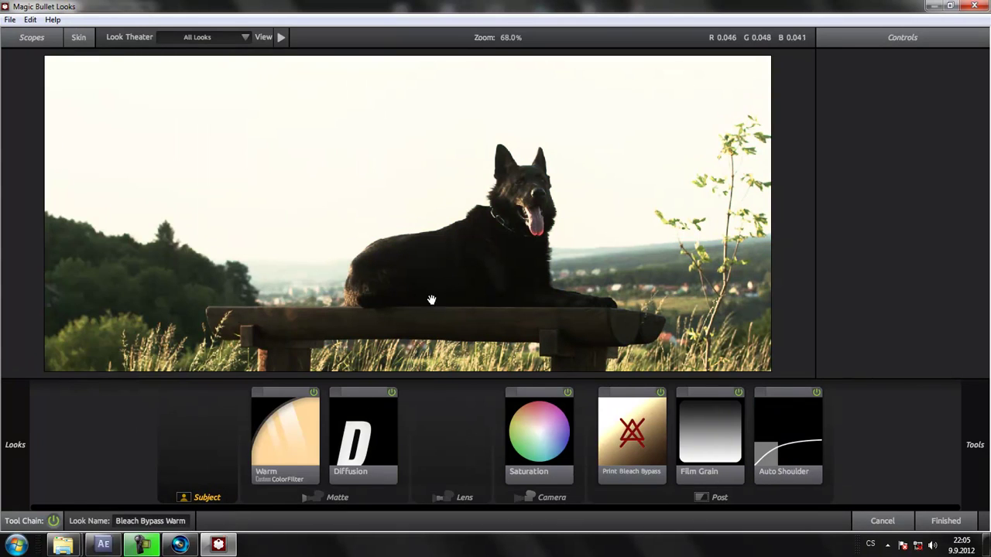
click(297, 432)
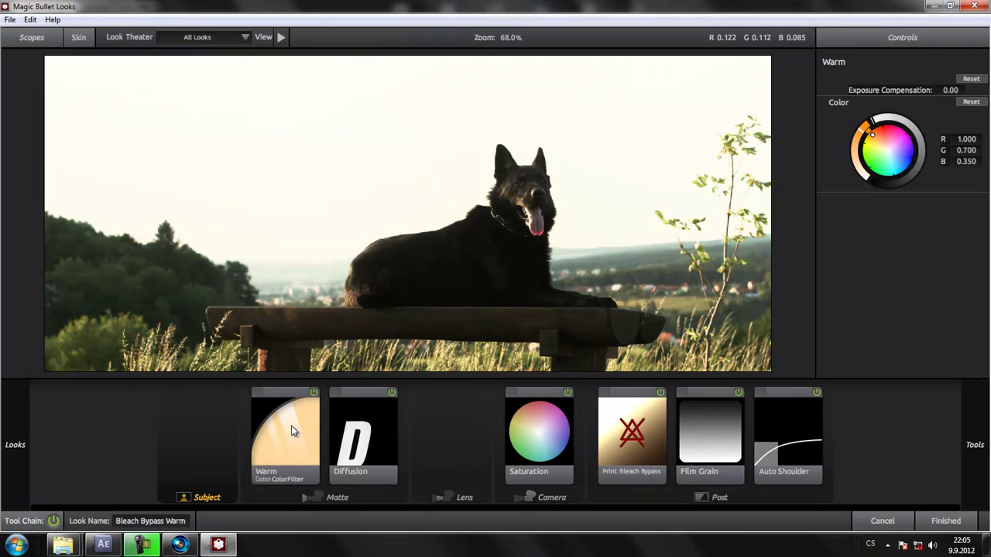
click(312, 393)
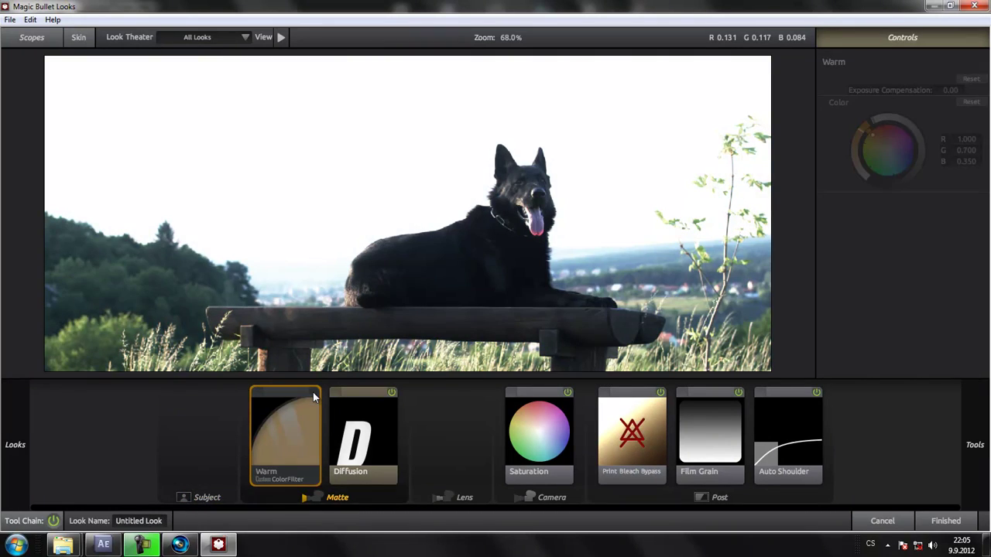
click(312, 392)
click(313, 392)
click(313, 393)
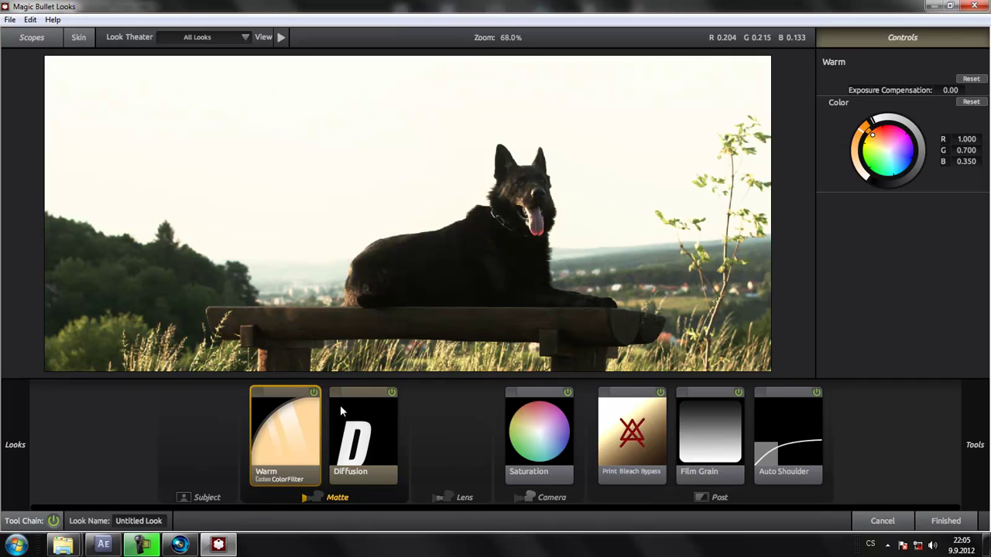
Compare the whole tool chain and Film Grain off and on, then finish to After Effects.
mouse_move(2, 256)
click(53, 523)
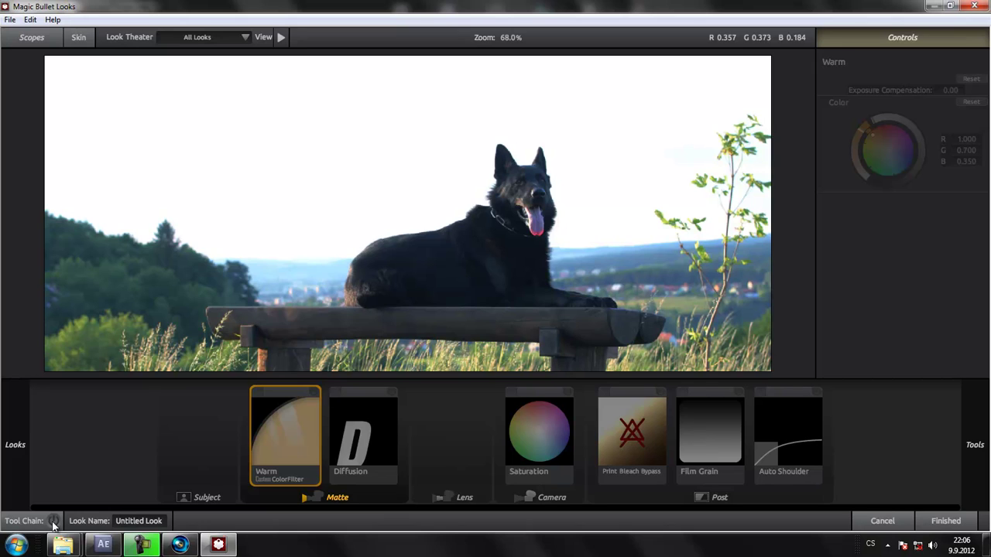
click(53, 524)
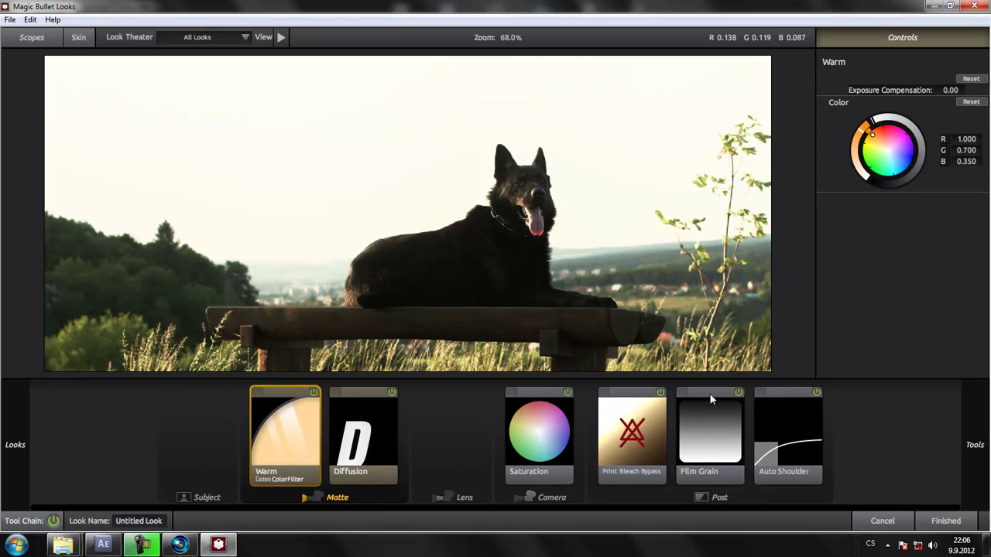
click(738, 393)
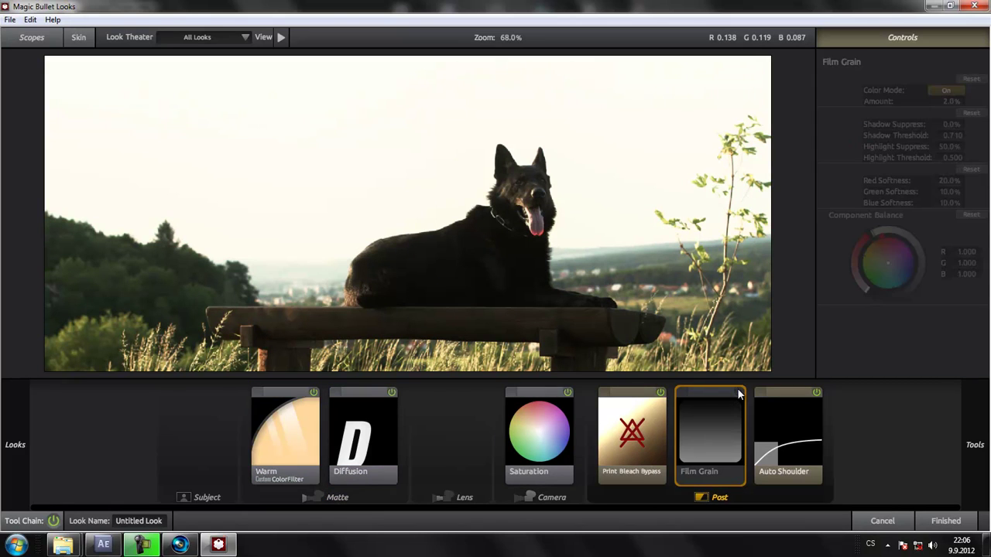
click(739, 393)
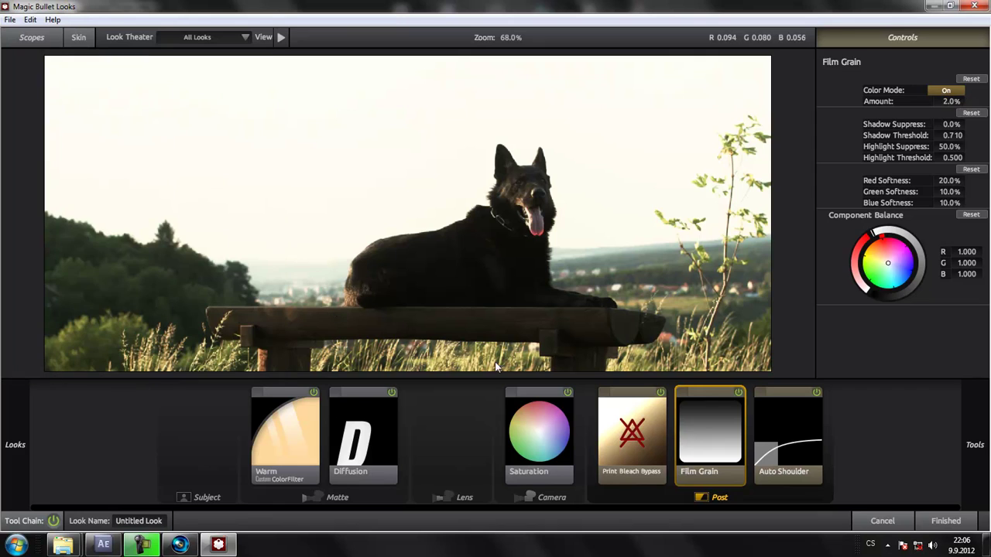
click(945, 521)
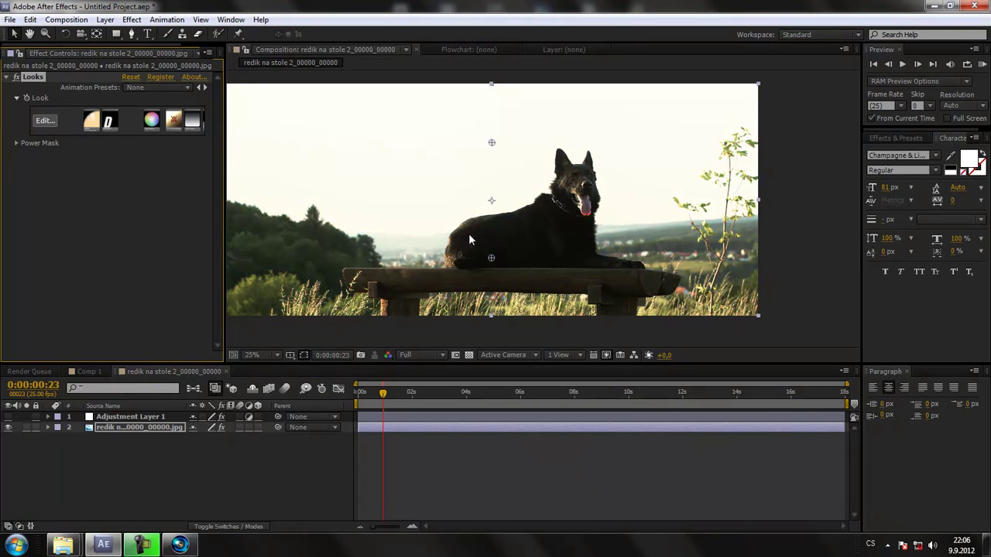
drag(468, 240, 495, 245)
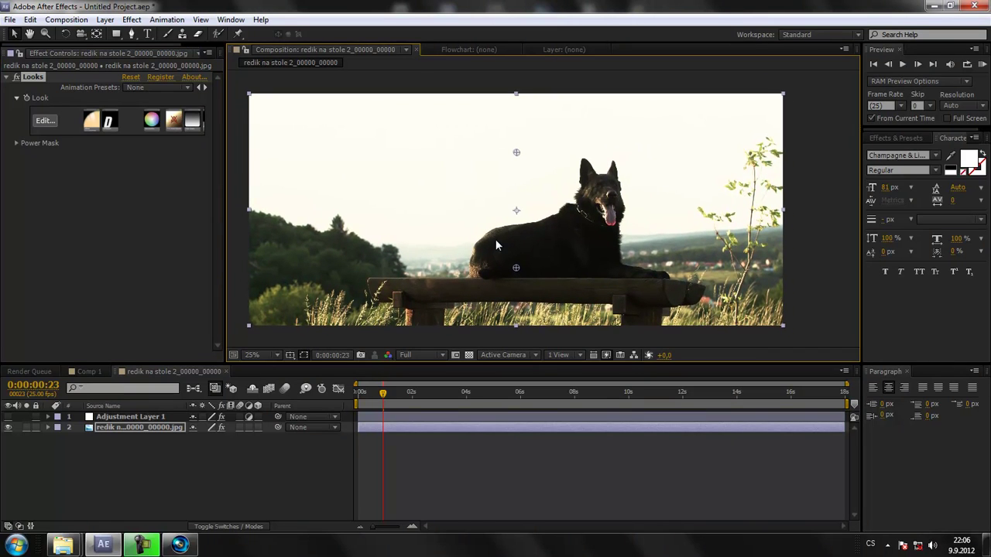
scroll(575, 245, up, 1)
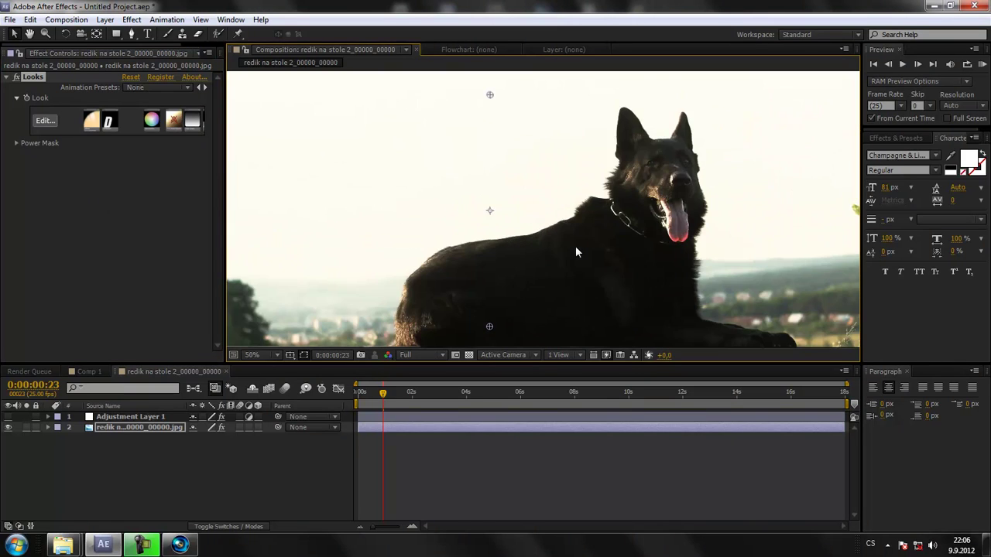
scroll(525, 220, up, 1)
scroll(497, 227, down, 1)
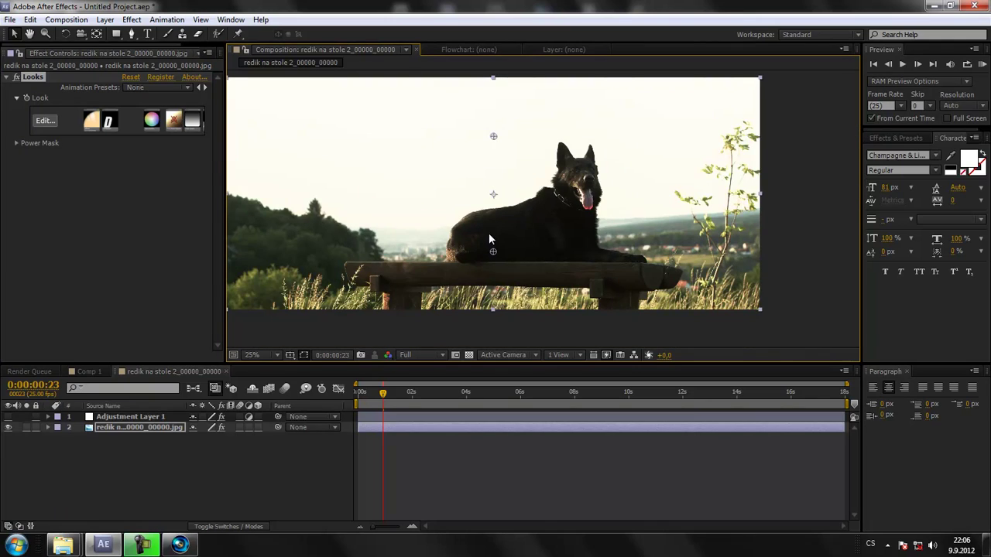
drag(326, 197, 359, 200)
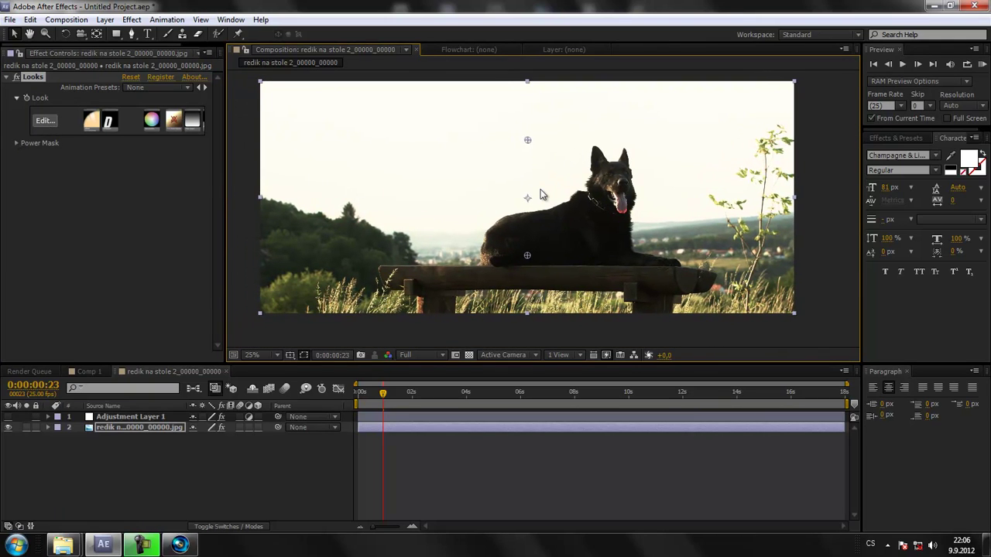
click(16, 78)
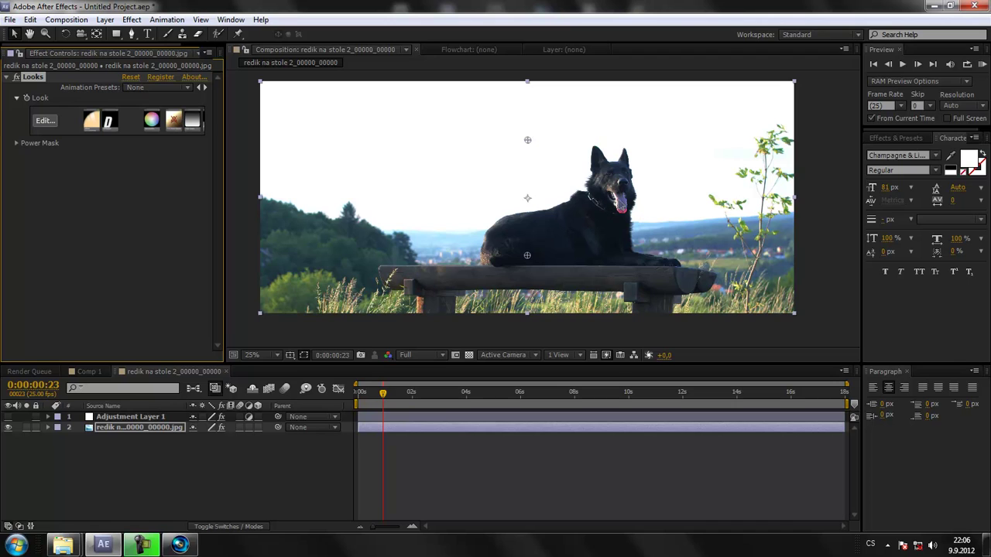
key(ctrl+z)
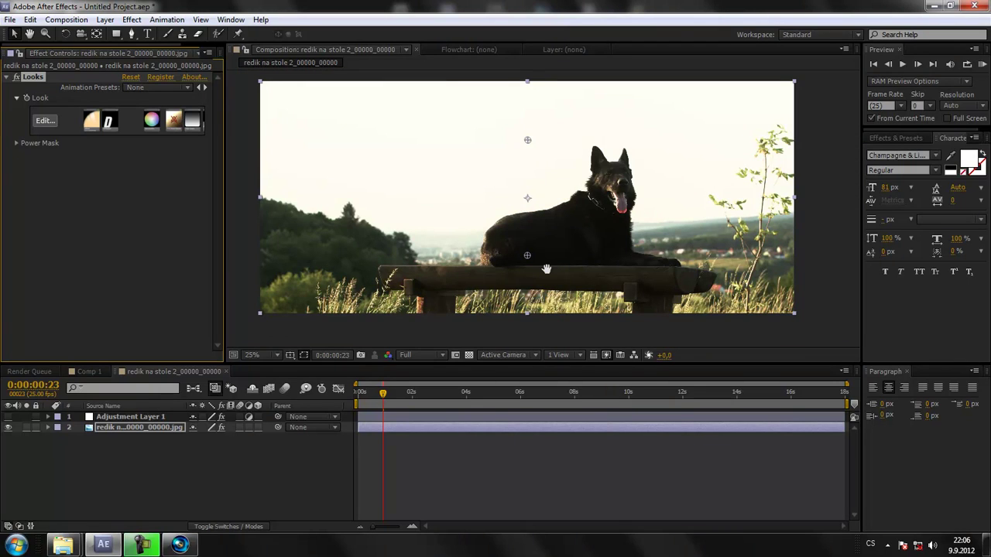
drag(546, 268, 527, 278)
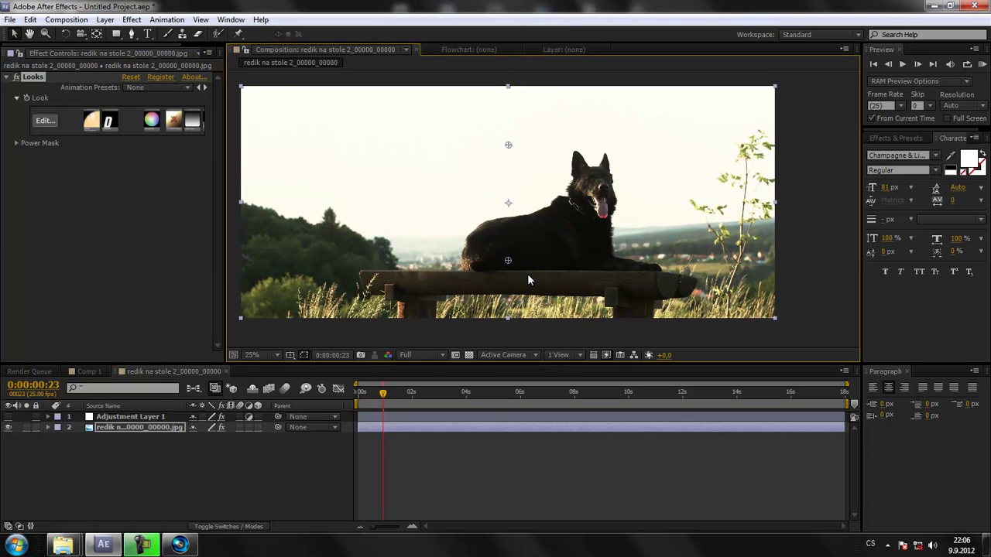
key(period)
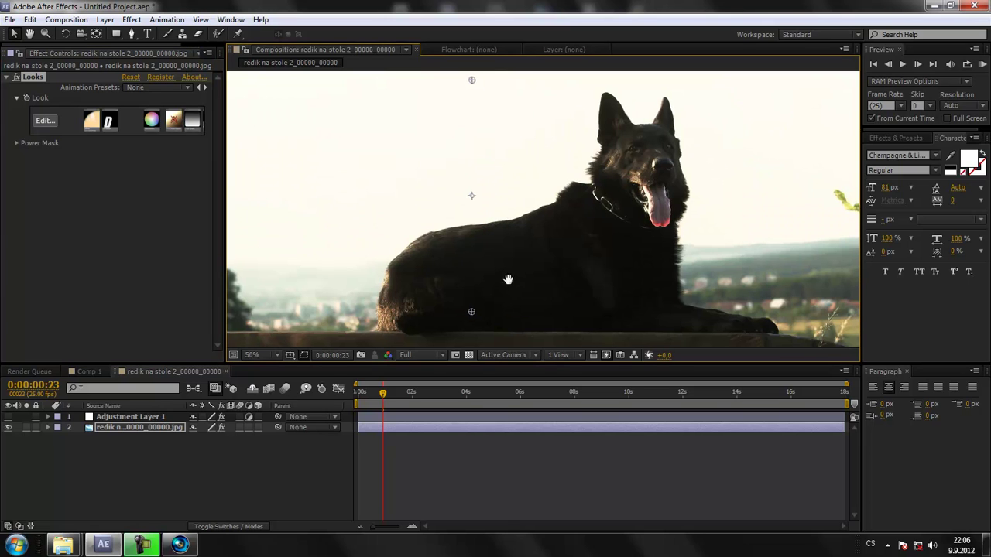
drag(509, 281, 447, 279)
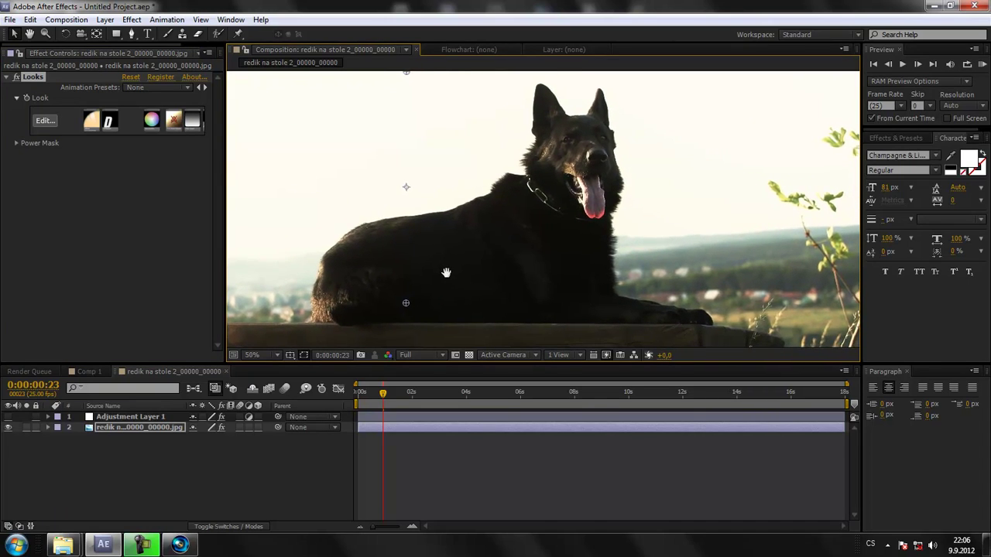
key(comma)
drag(464, 277, 509, 290)
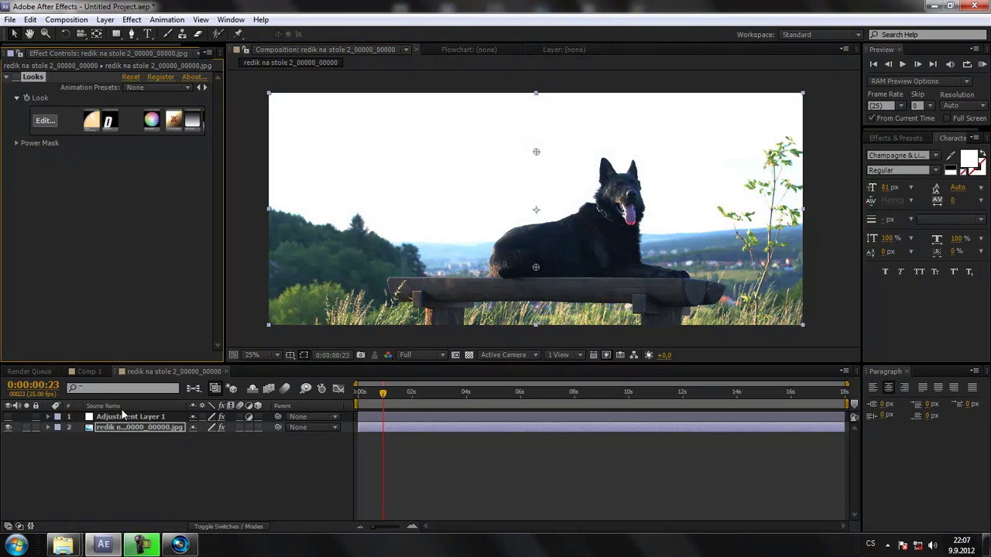
Show Adjustment Layer 1's Looks effect controls, then minimise After Effects to reach Vegas Pro.
click(115, 431)
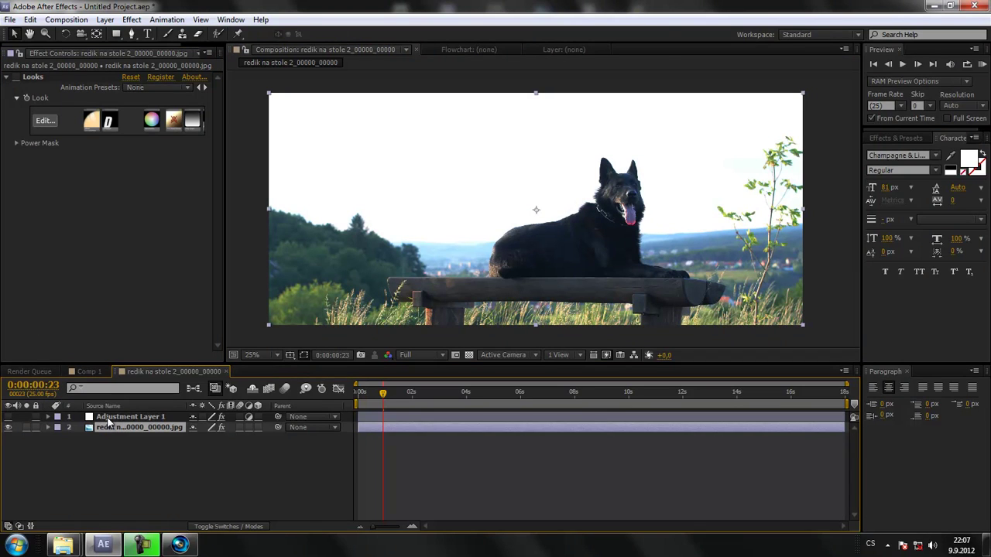
click(109, 418)
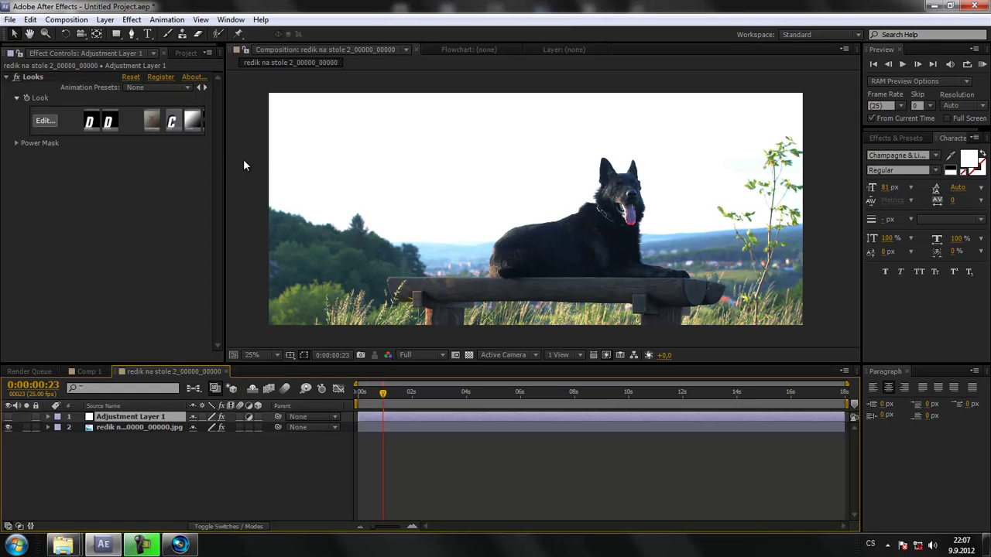
click(935, 7)
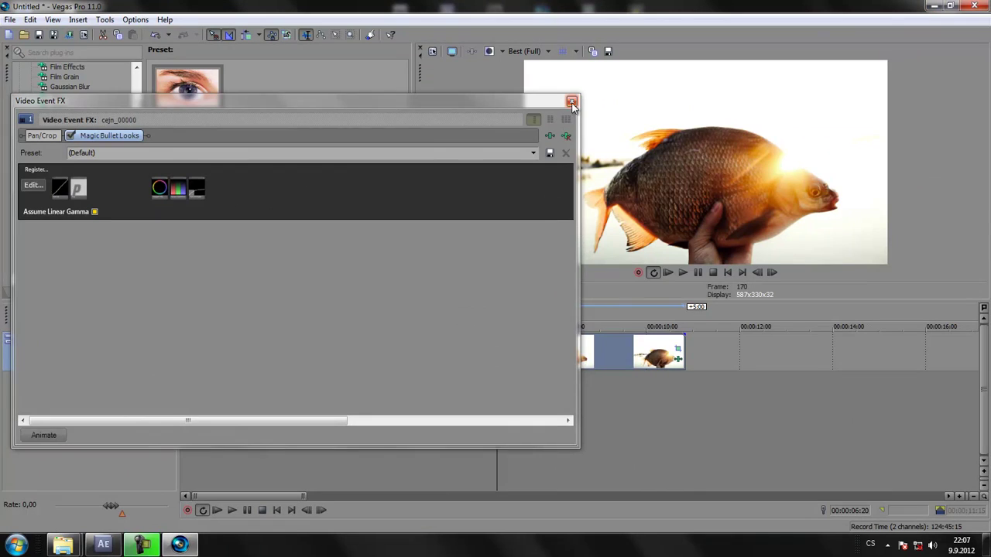
Close the Video Event FX dialog and park the playhead at 00:00:06:16.
click(571, 102)
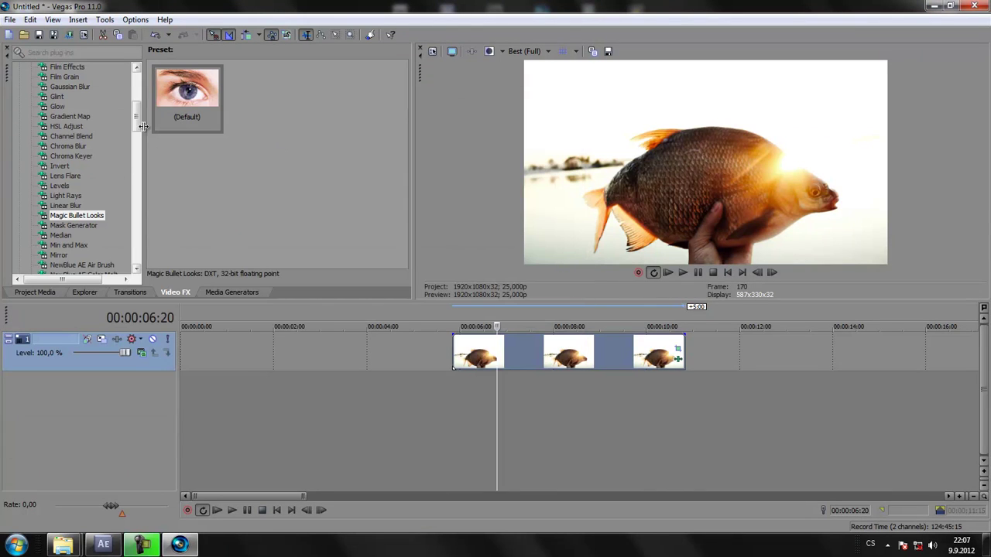
click(587, 371)
click(506, 357)
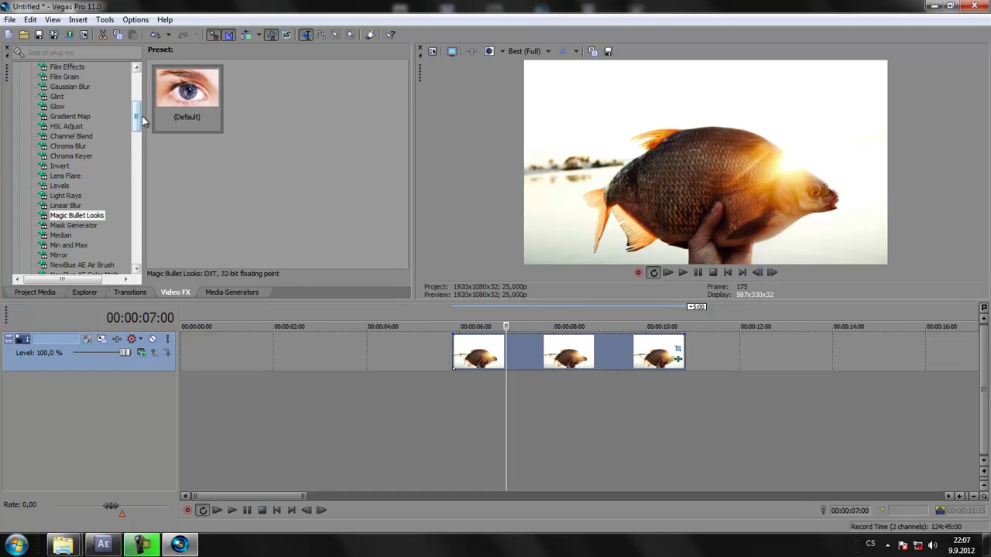
mouse_move(137, 120)
mouse_down()
mouse_move(138, 85)
mouse_move(137, 124)
mouse_up()
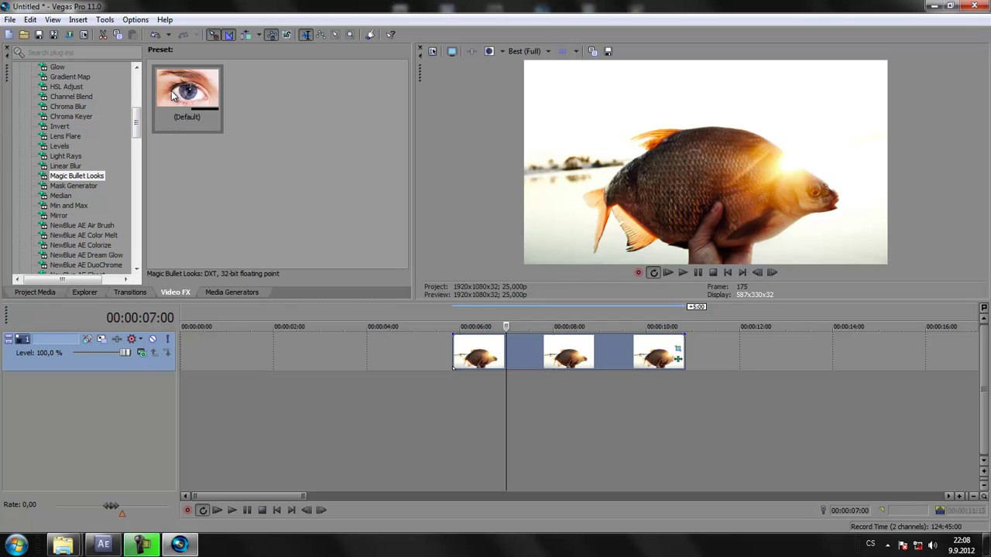
click(490, 360)
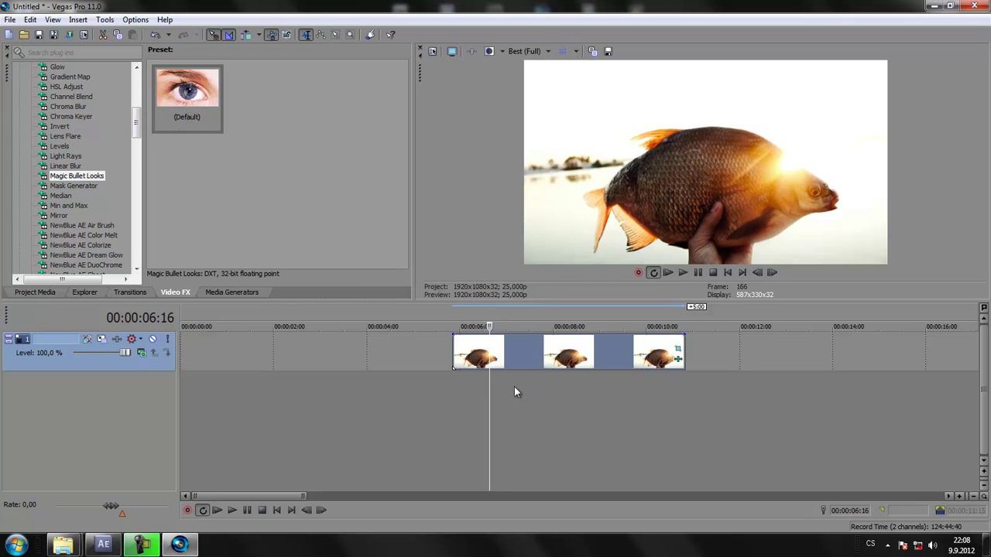
Launch the Magic Bullet Looks editor from the fish clip's Event FX dialog.
click(680, 361)
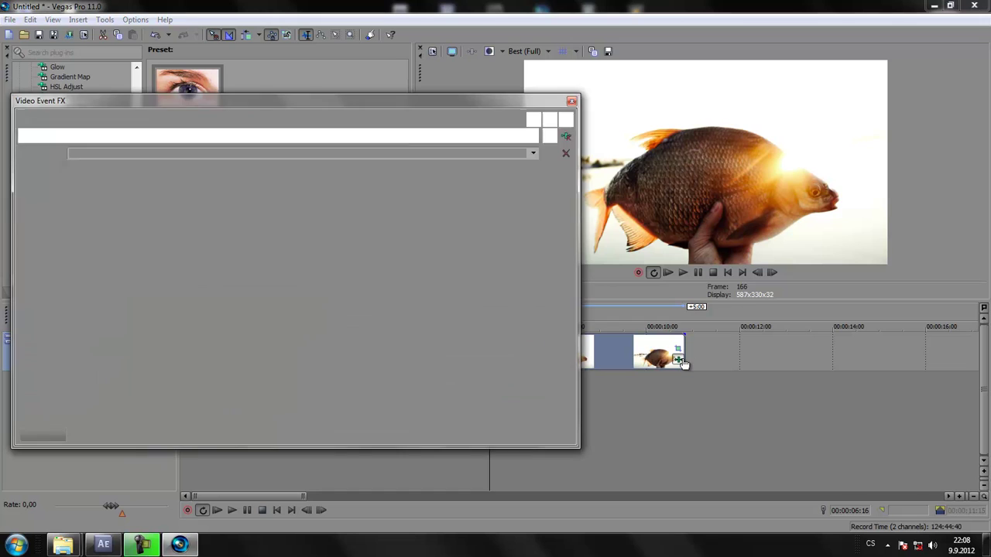
drag(220, 104, 280, 109)
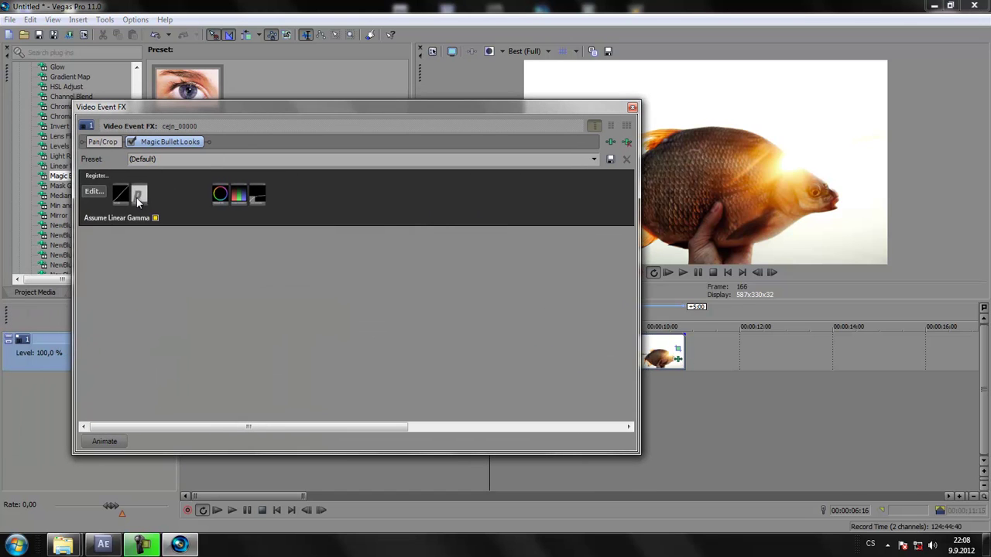
click(94, 194)
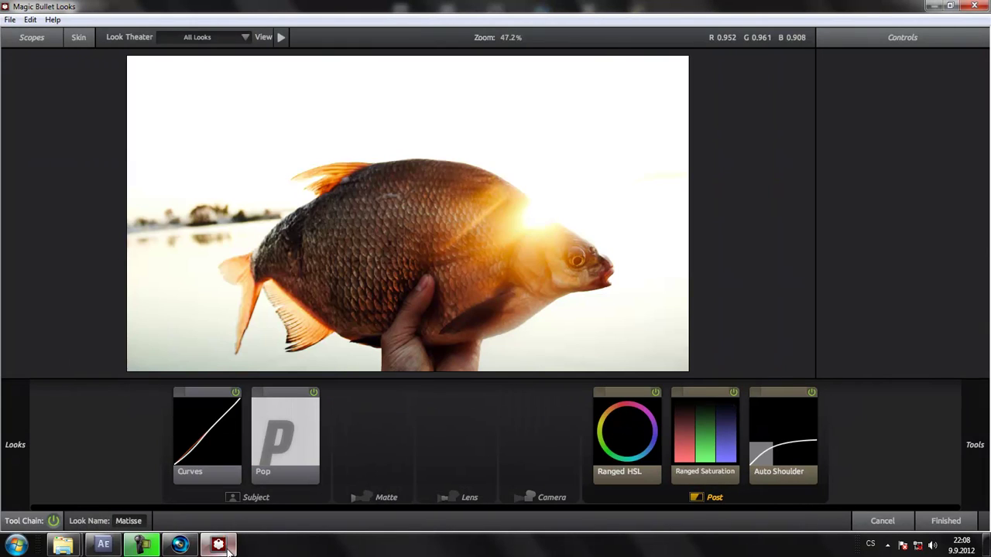
Apply the Streetlight look, widen the Spot Exposure beam slightly, and finish back to Vegas.
mouse_move(227, 550)
mouse_move(2, 206)
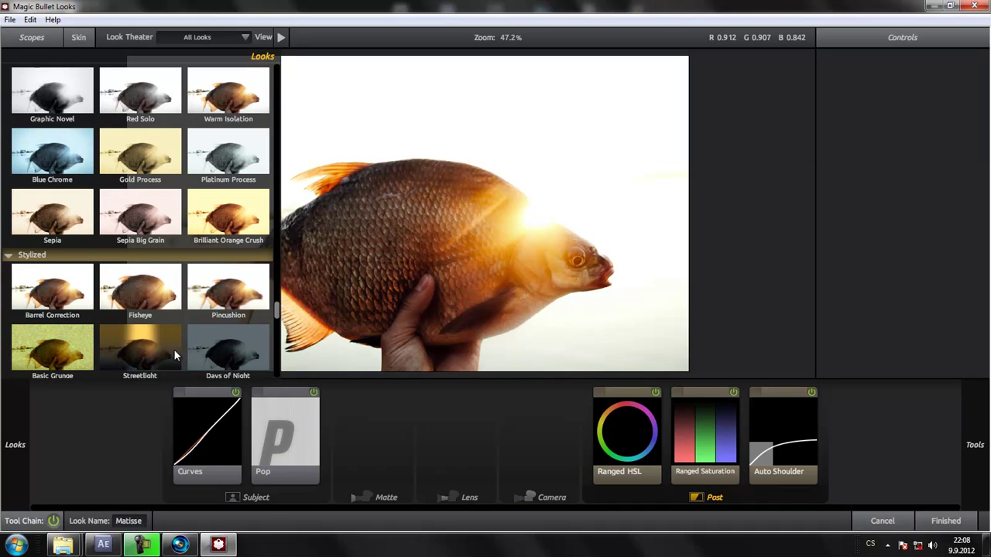
click(146, 331)
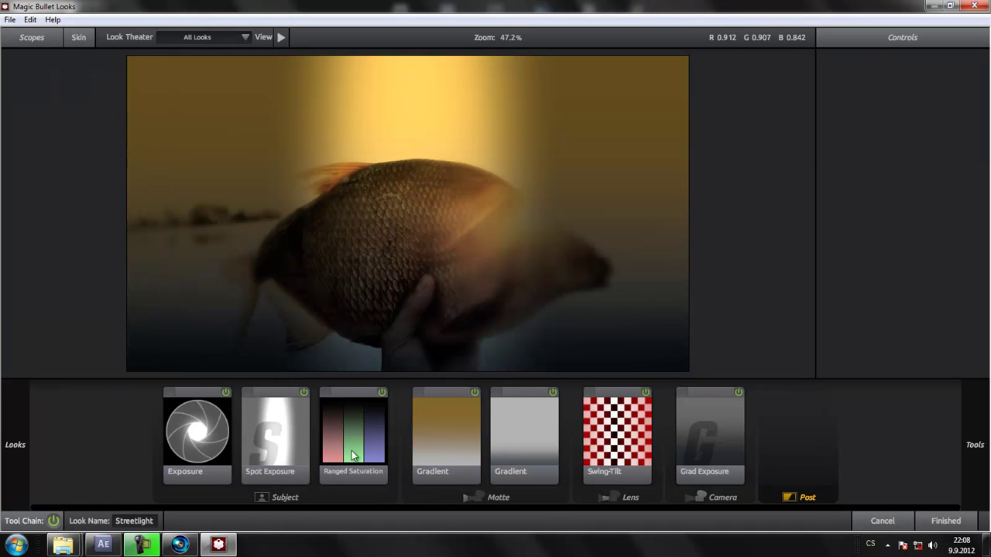
click(263, 443)
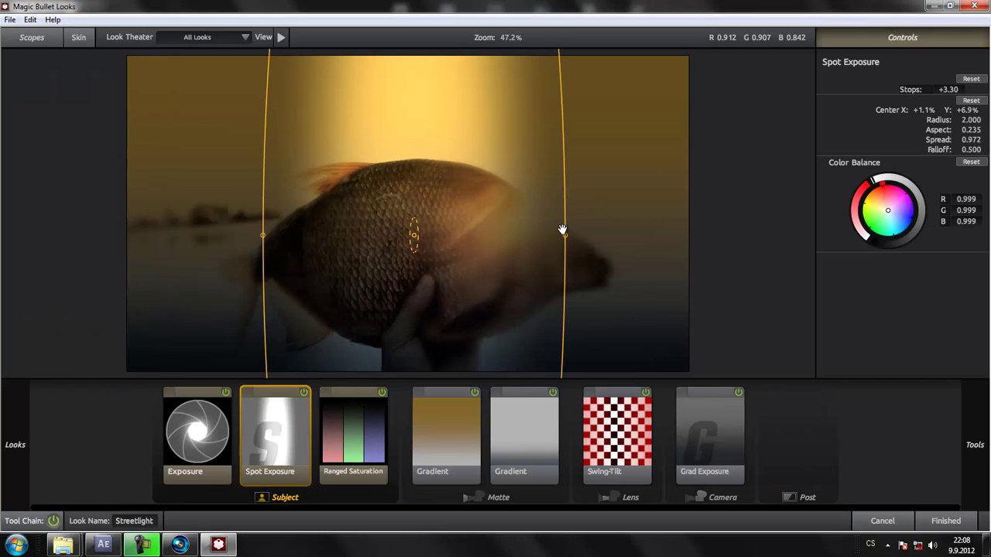
mouse_move(567, 236)
mouse_down()
mouse_move(569, 225)
mouse_move(580, 235)
mouse_up()
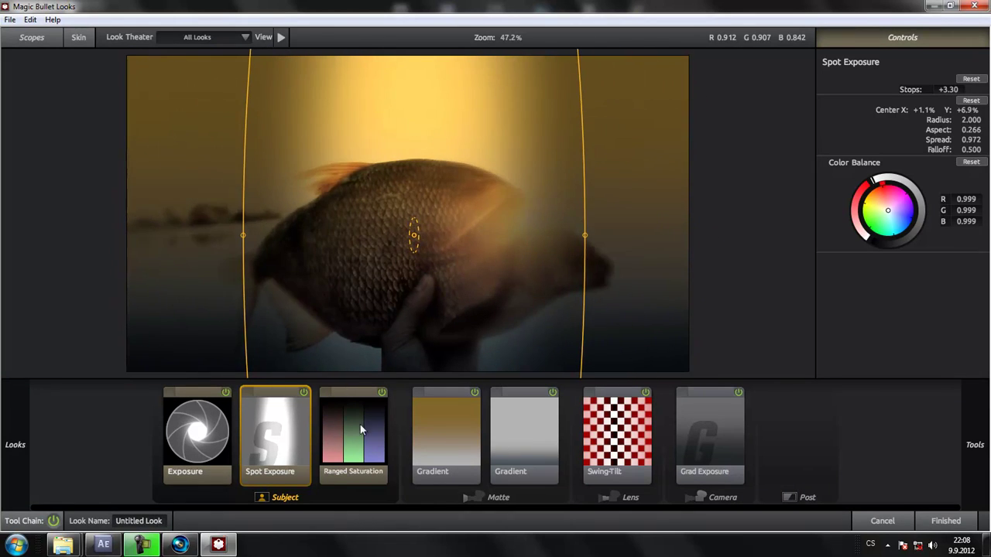
click(947, 523)
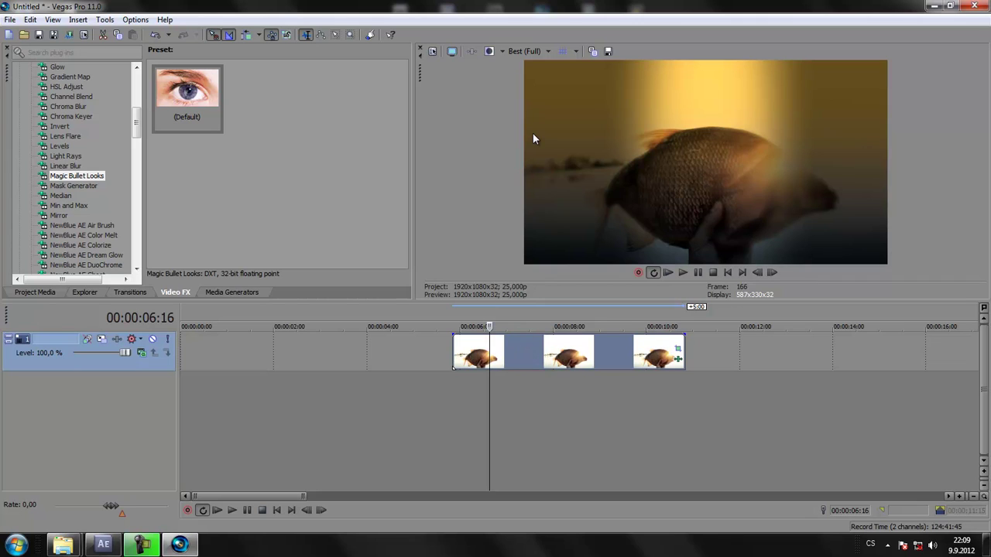
Keep preview quality at Best (Full), play the graded clip briefly, and reopen Video Event FX.
click(533, 51)
mouse_move(542, 103)
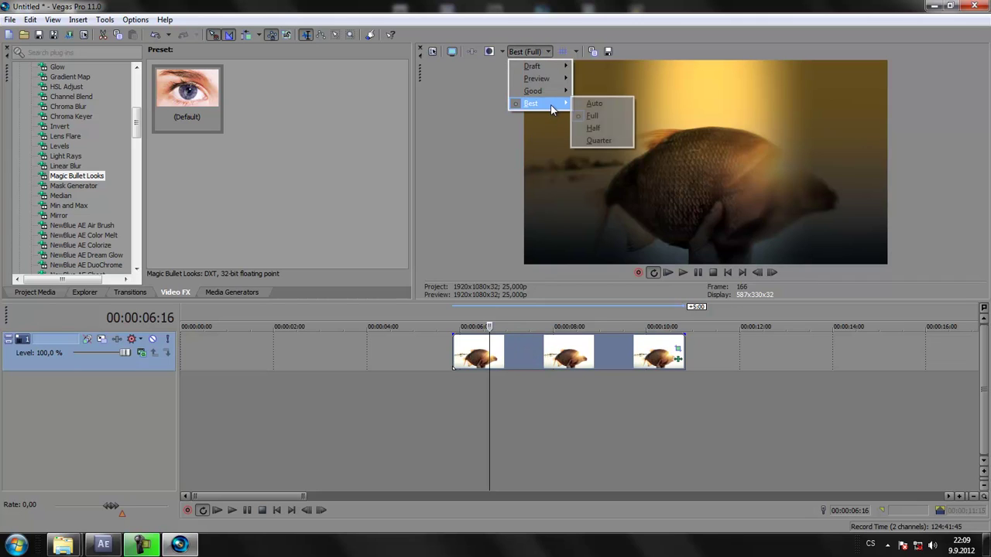
click(538, 52)
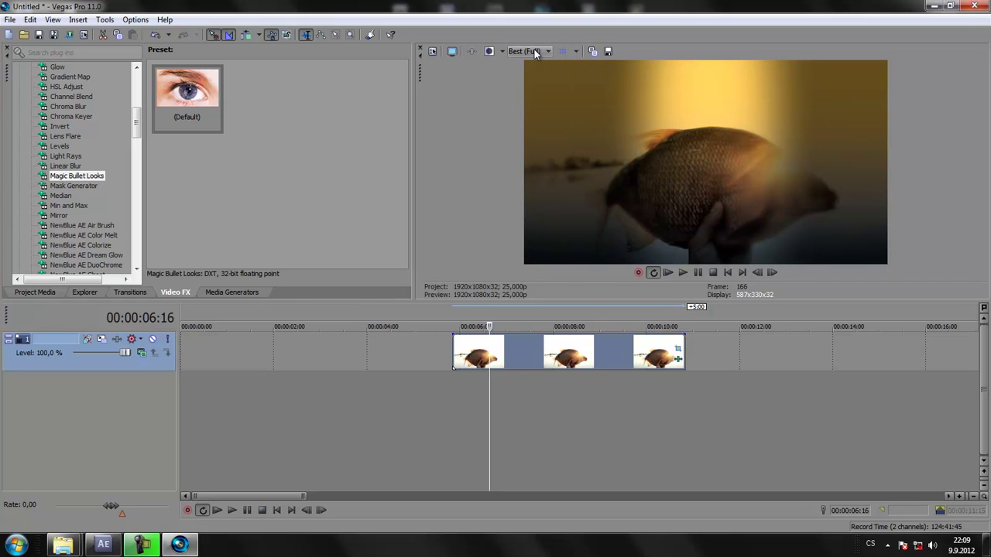
click(538, 52)
mouse_move(535, 105)
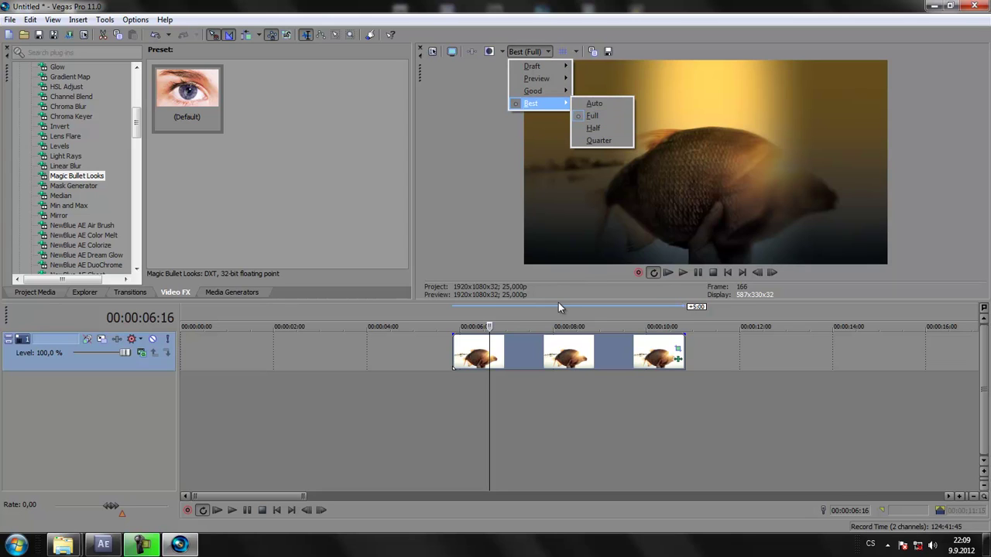
click(538, 345)
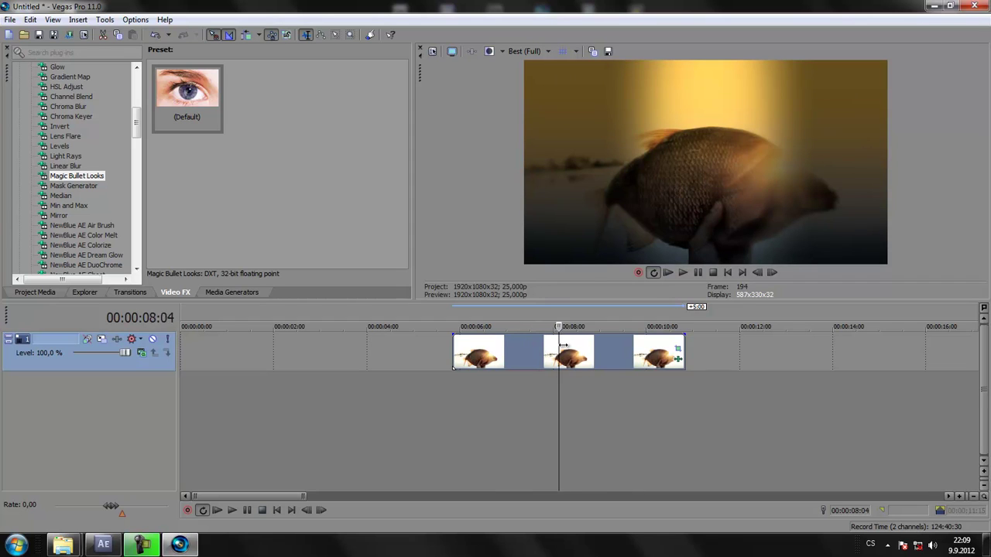
key(space)
click(678, 361)
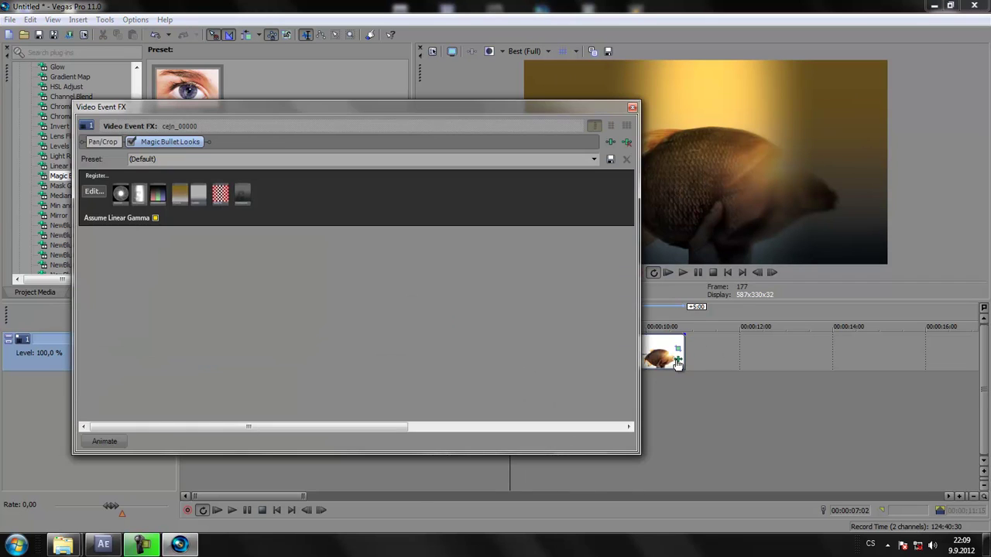
Close the effect settings and scrub the playhead between 8 and 8:10 seconds.
click(632, 106)
click(642, 361)
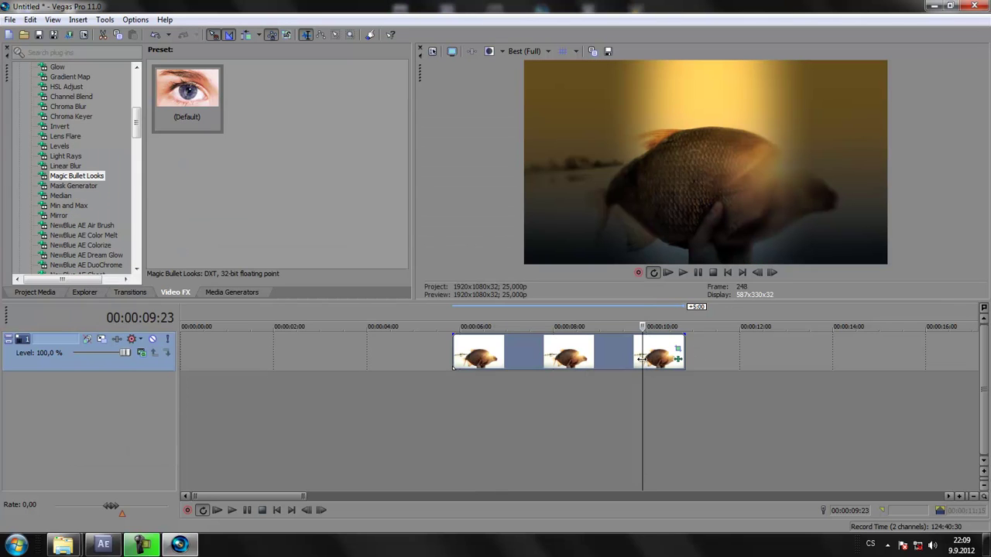
click(581, 360)
click(580, 359)
click(568, 358)
click(577, 358)
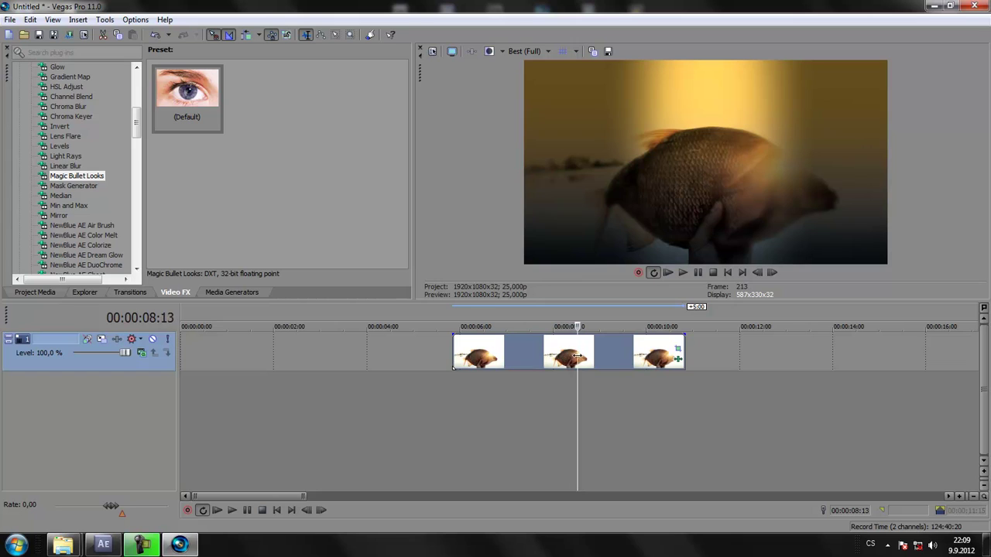
click(564, 357)
click(553, 354)
click(572, 353)
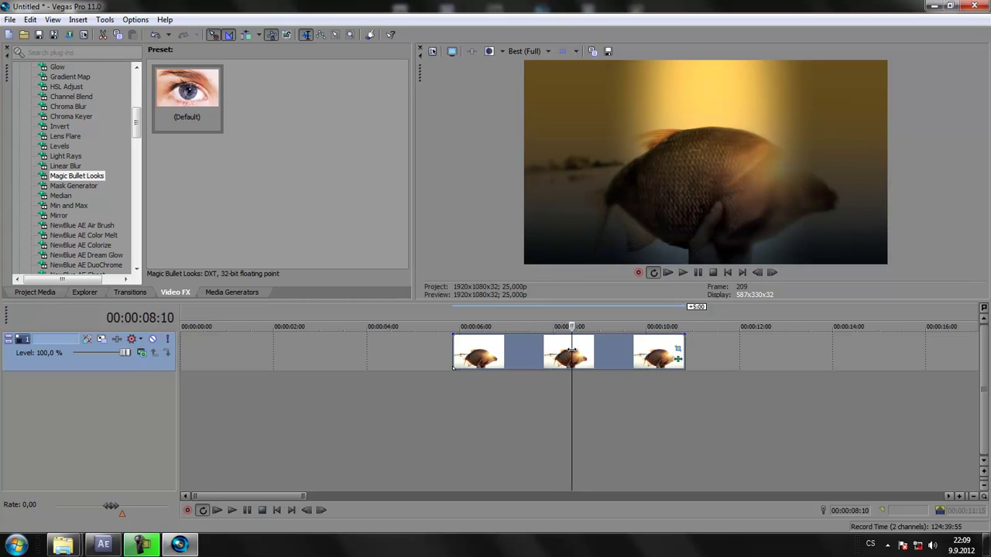
click(580, 352)
click(577, 350)
click(576, 348)
Scrub the Streetlight grade around 8:13 to 9 seconds, then reopen the clip's effect settings.
click(583, 349)
click(596, 349)
click(577, 345)
click(564, 349)
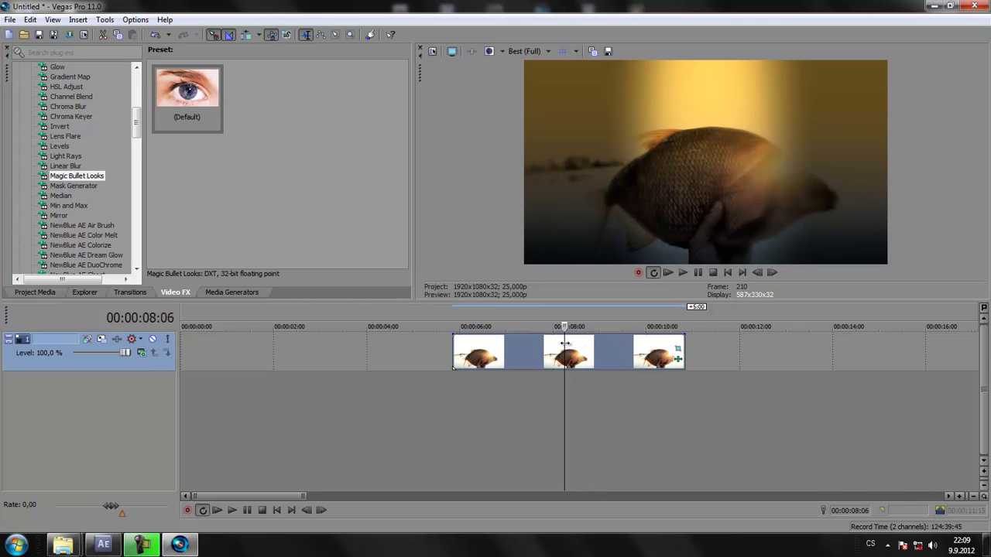
click(580, 347)
click(575, 345)
click(578, 342)
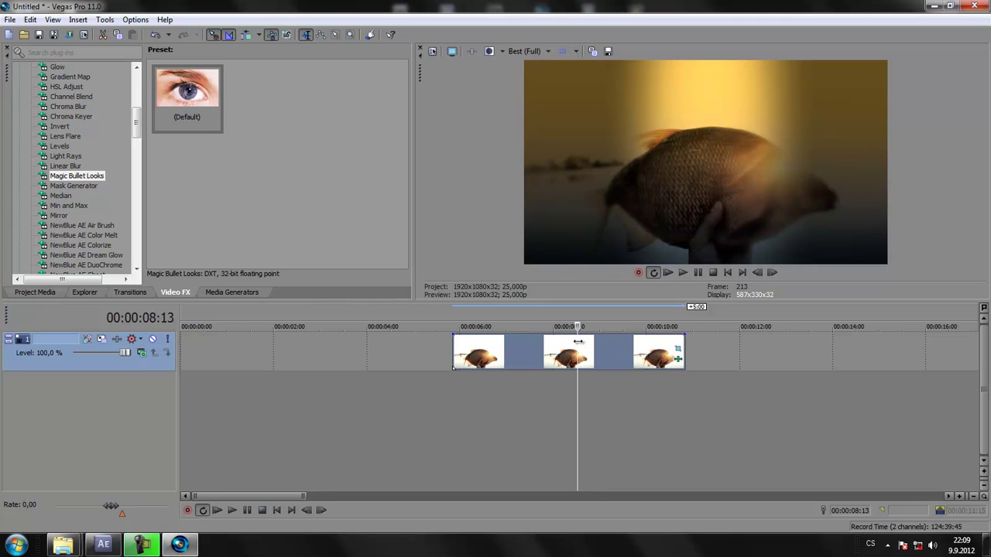
click(597, 342)
click(600, 342)
click(583, 342)
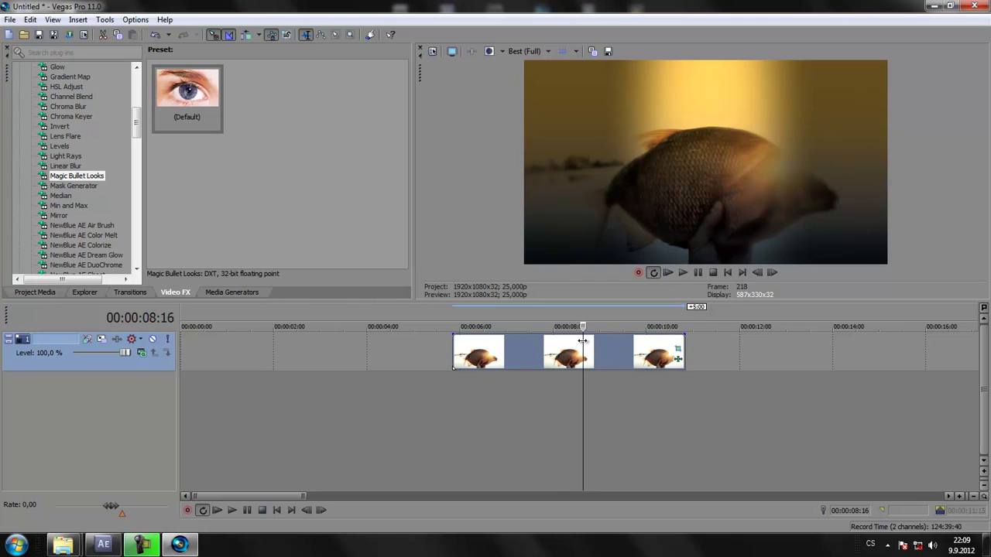
click(576, 342)
click(596, 341)
click(599, 339)
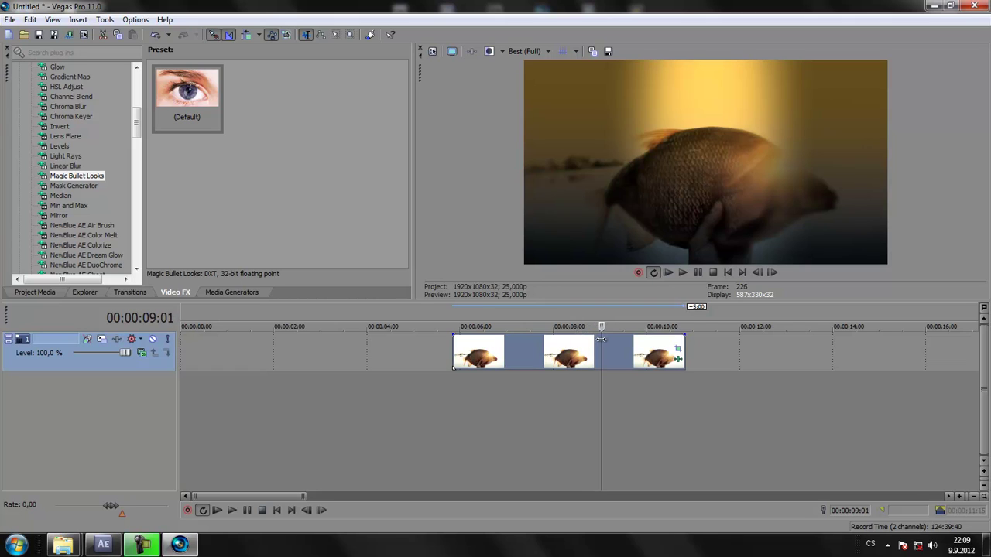
drag(599, 338, 602, 337)
click(678, 361)
click(96, 190)
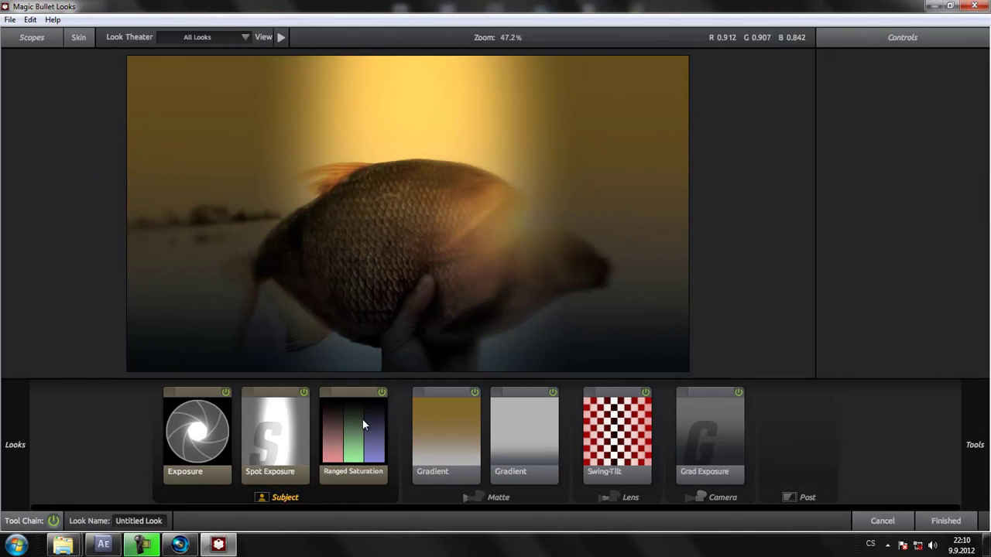
click(735, 394)
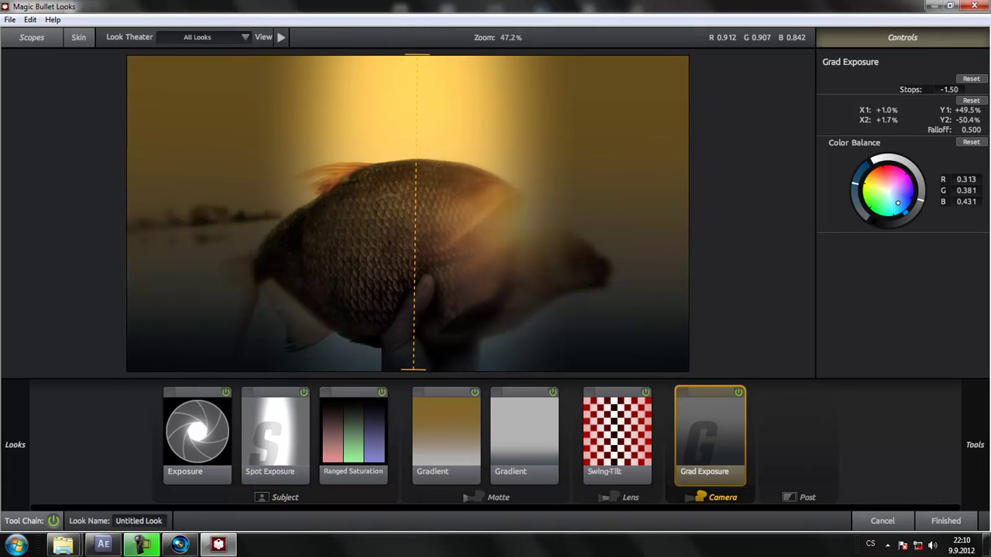
mouse_move(15, 444)
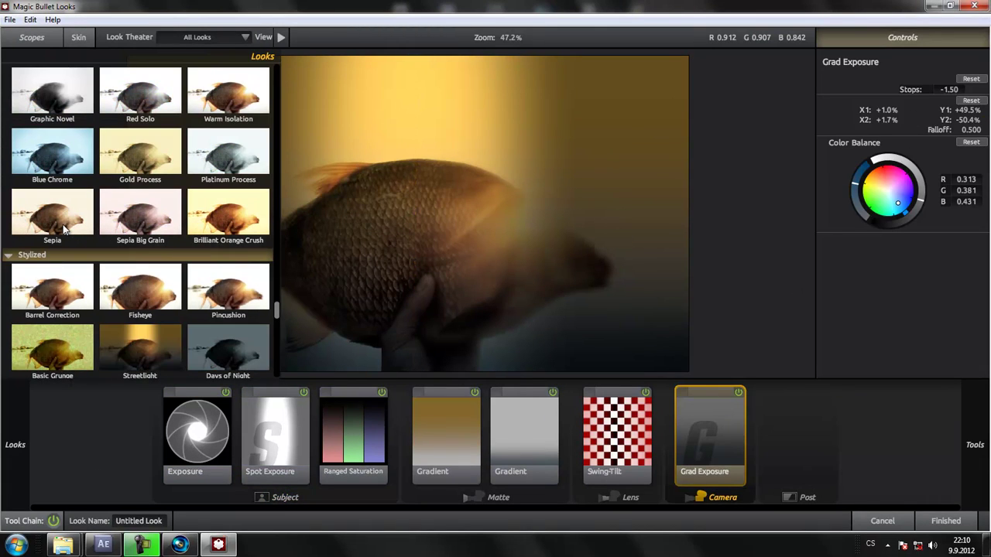
click(946, 521)
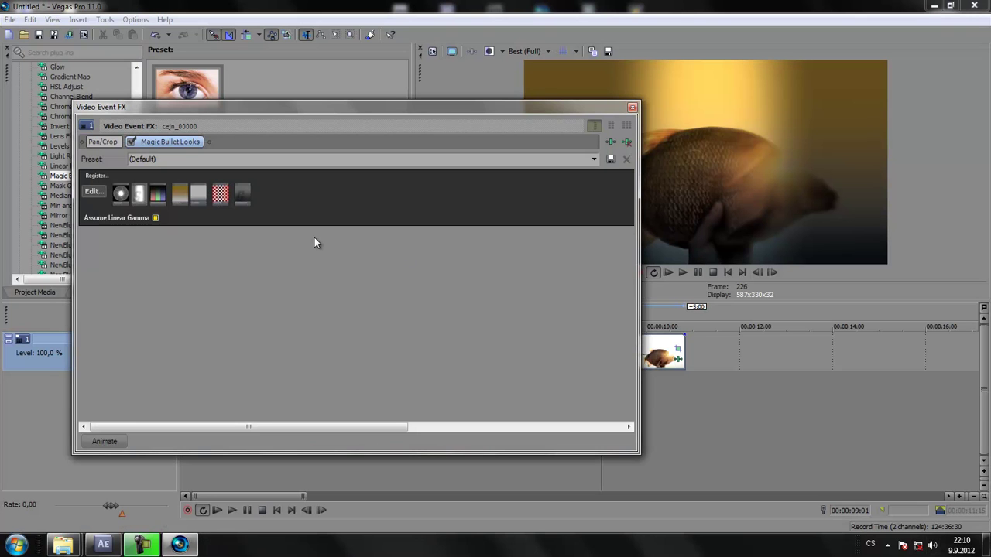
click(632, 108)
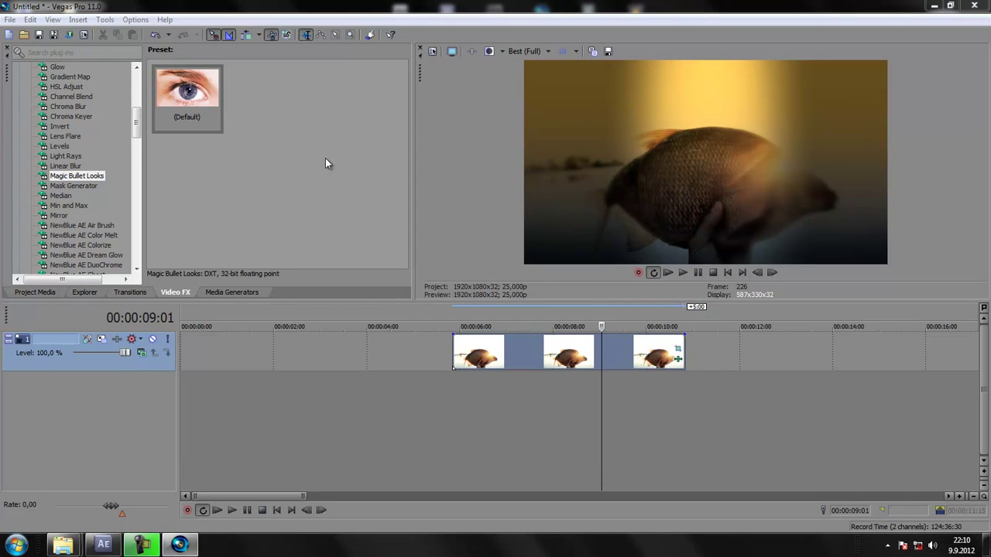